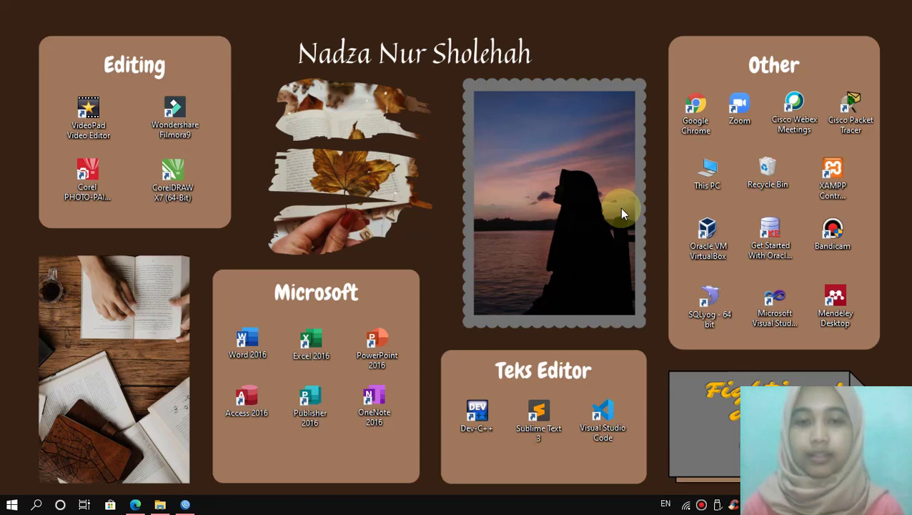
Step: Bring the Edge window showing SOAL Tugas-1.pdf to the front
click(135, 505)
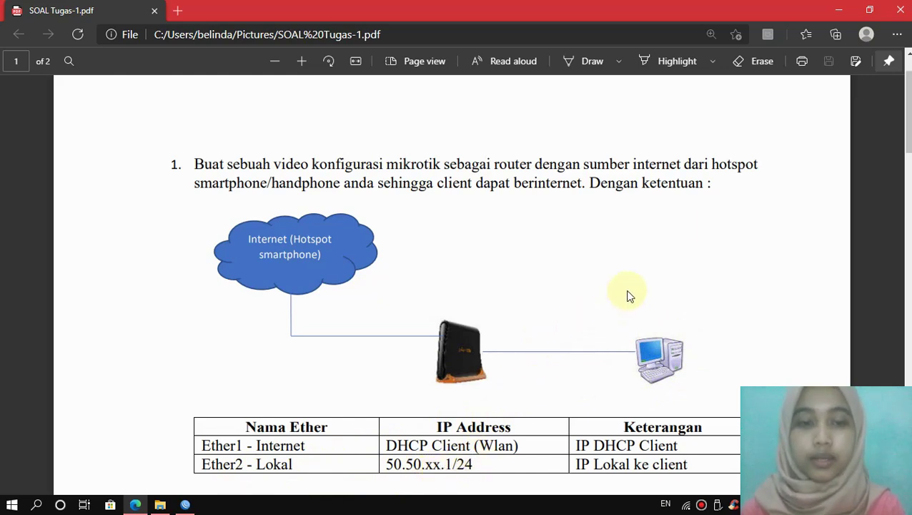
Step: Minimize the Edge window with the assignment PDF after reading it
click(839, 10)
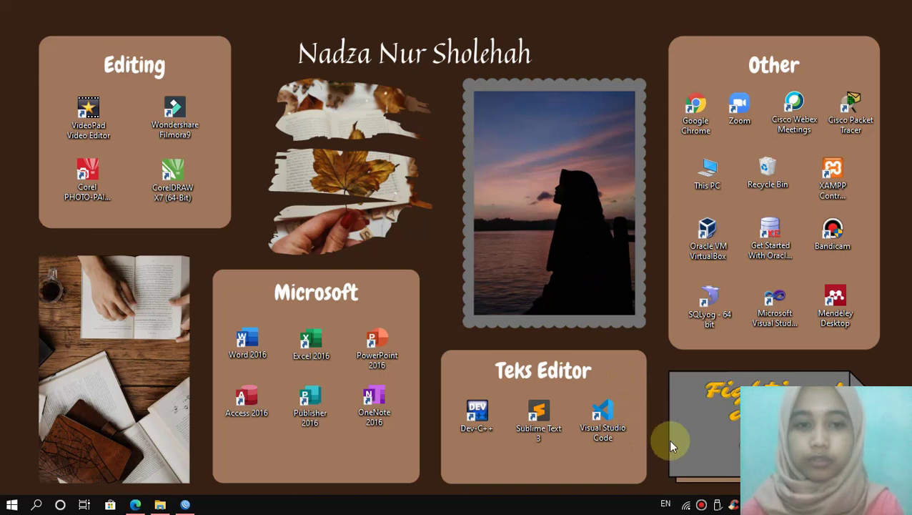
Step: Check the laptop is on the phone's Wi-Fi hotspot, then bring WinBox 3.27 back up
click(687, 506)
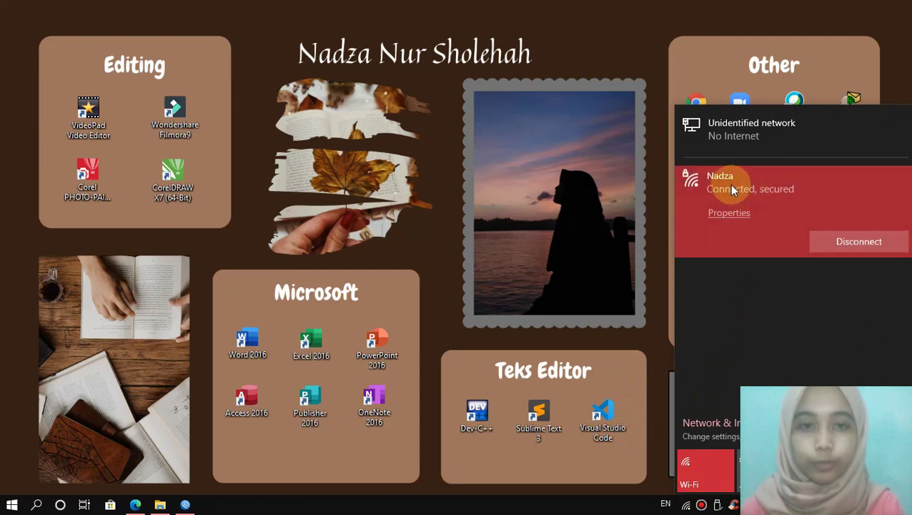
click(570, 226)
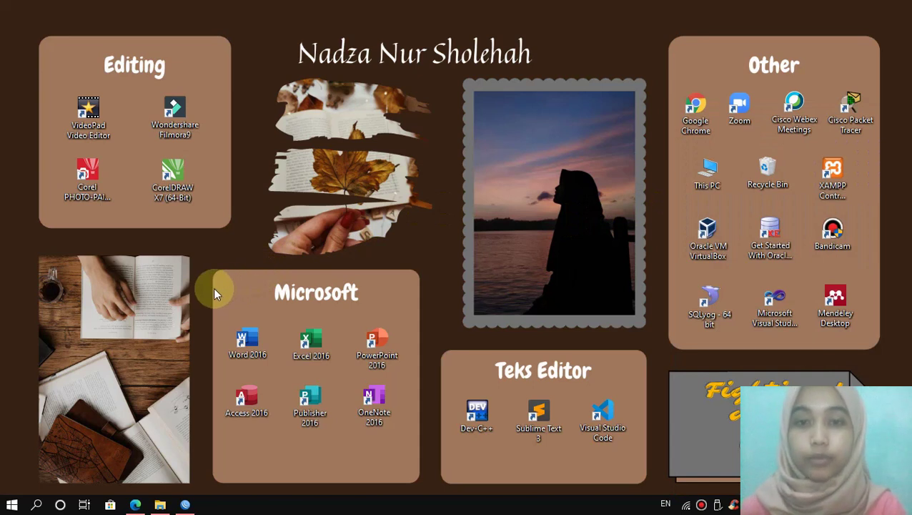
click(186, 505)
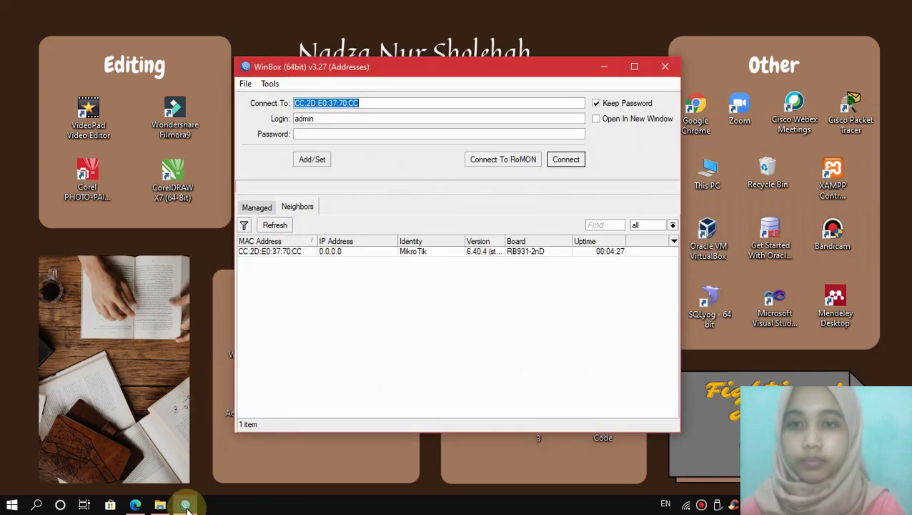
Step: Log in to the RB931-2nD hAP mini, enable wlan1, and show its wireless Security Profiles
click(286, 254)
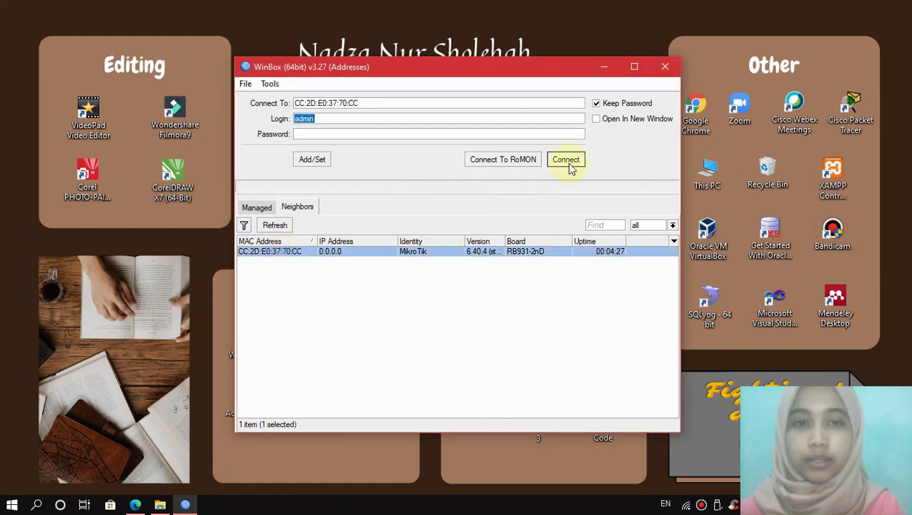
click(566, 160)
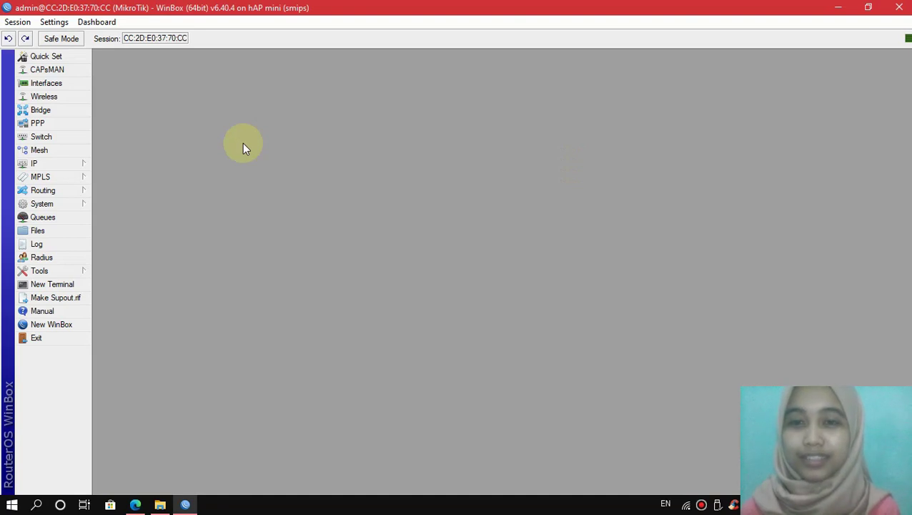
click(65, 97)
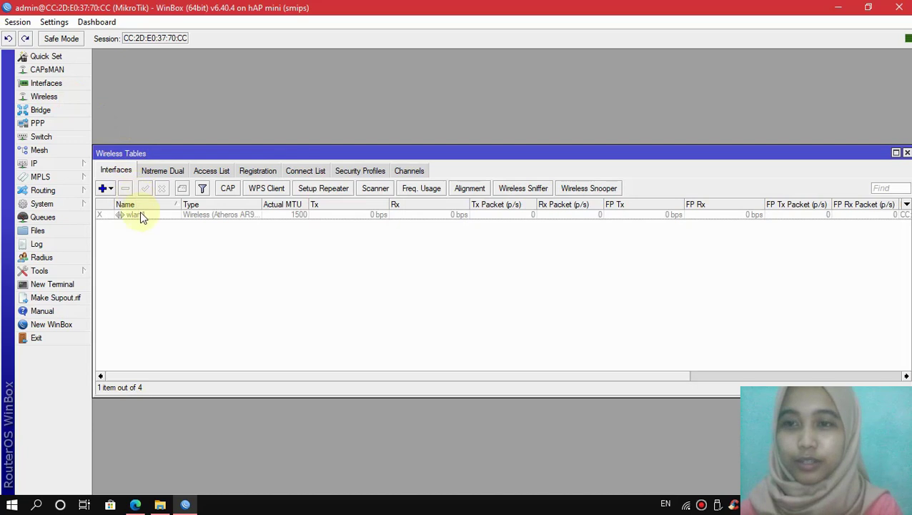
click(141, 216)
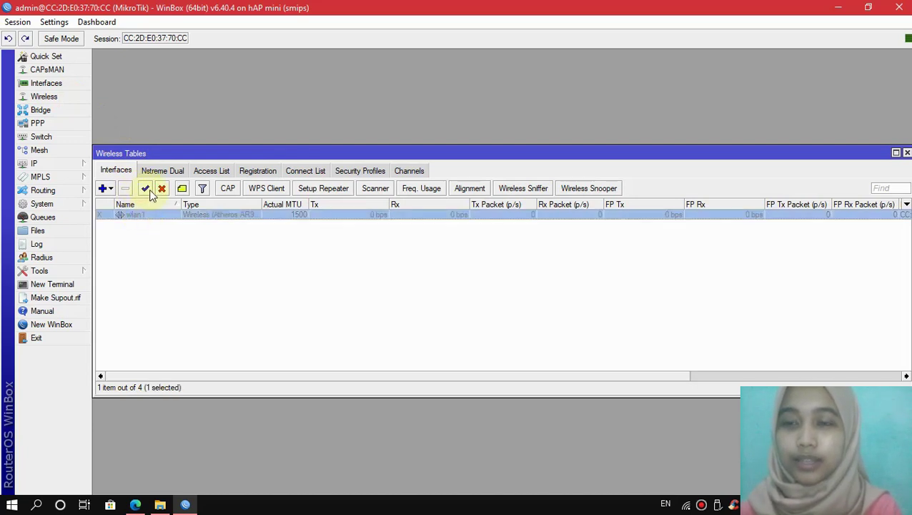
click(146, 190)
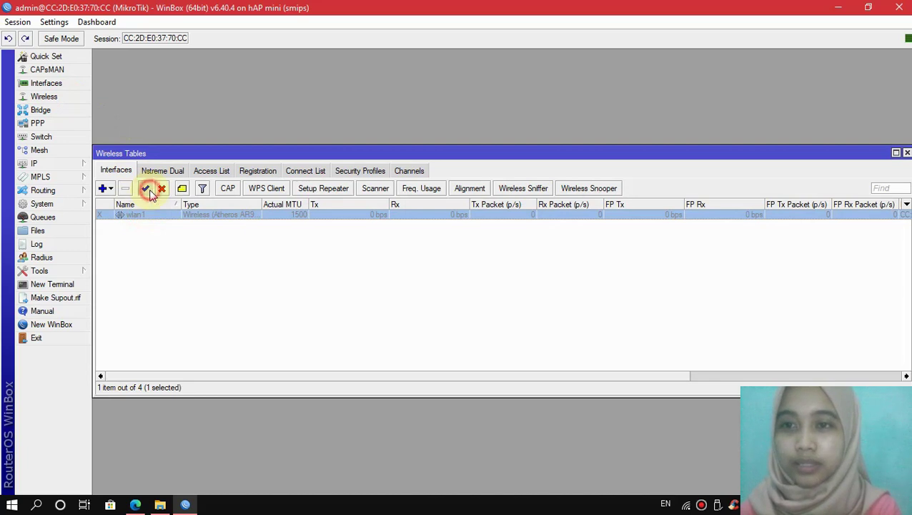
click(356, 175)
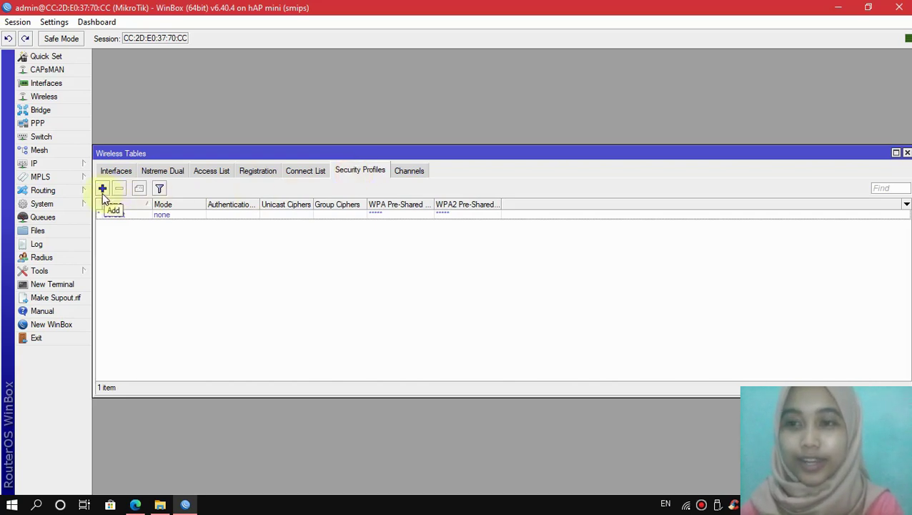
Step: Add security profile PASS with dynamic keys, WPA/WPA2 PSK, and tkip unicast and group ciphers
click(102, 189)
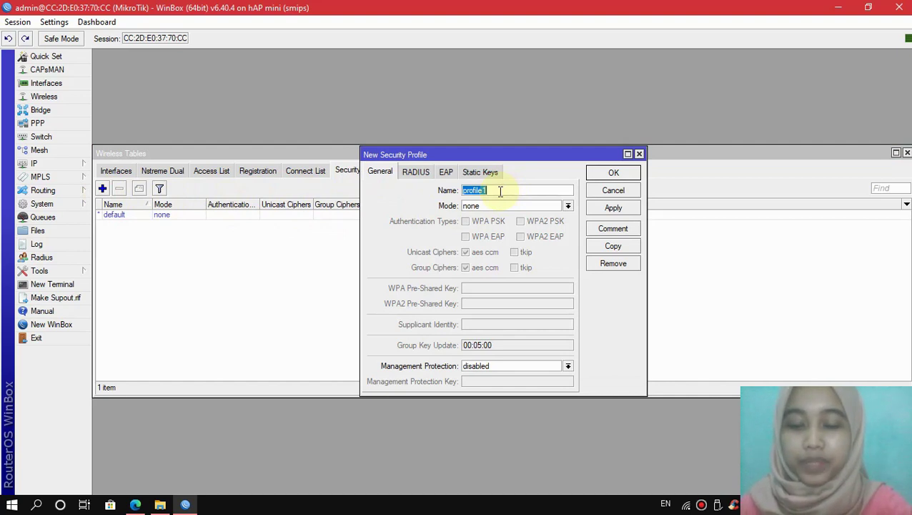
text(PASS)
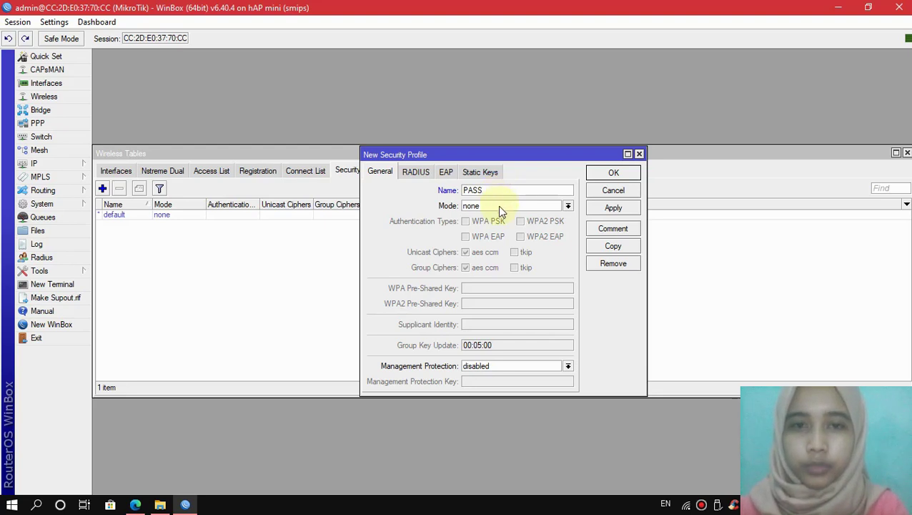
click(498, 206)
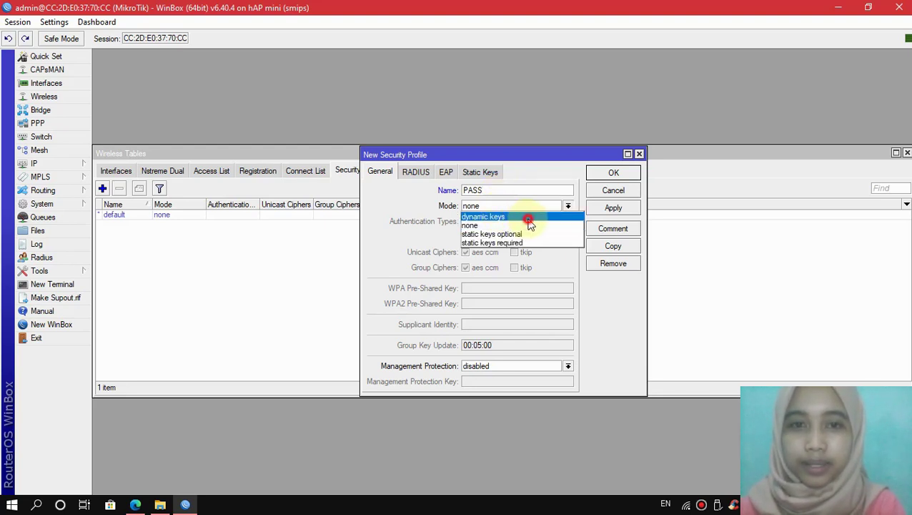
click(529, 216)
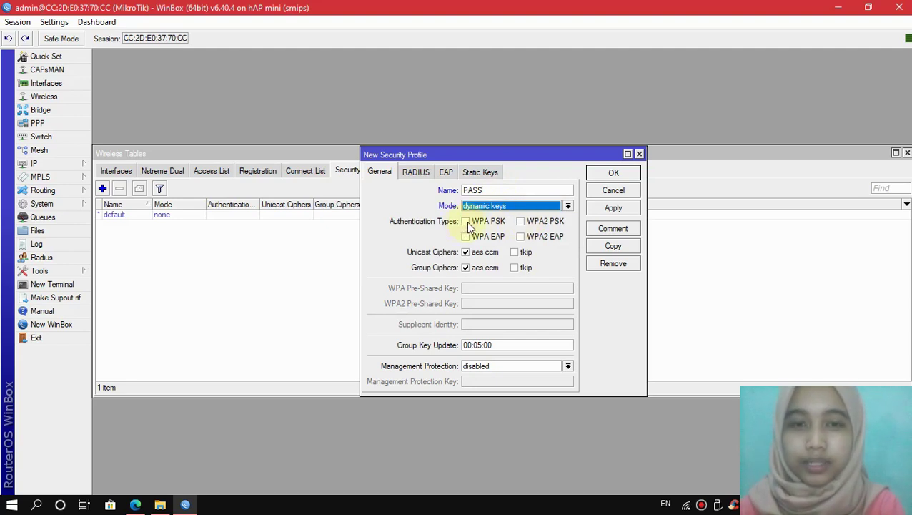
click(467, 223)
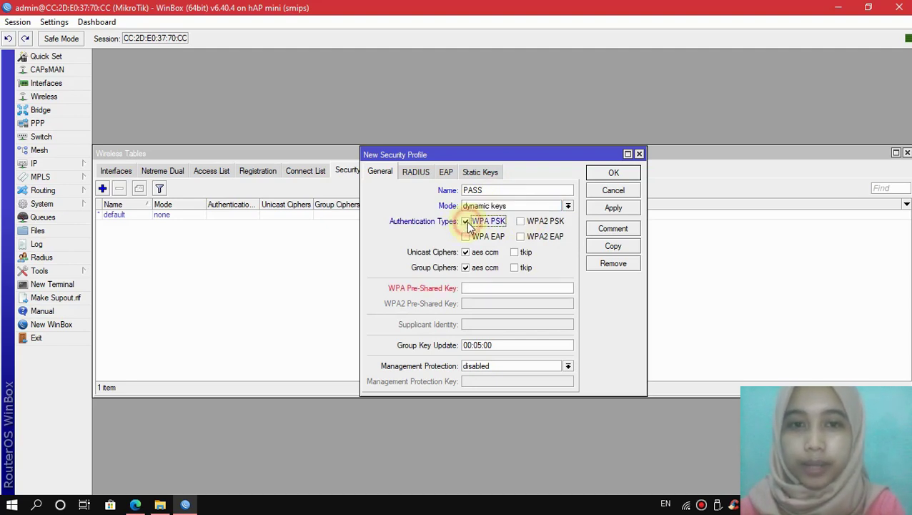
click(522, 222)
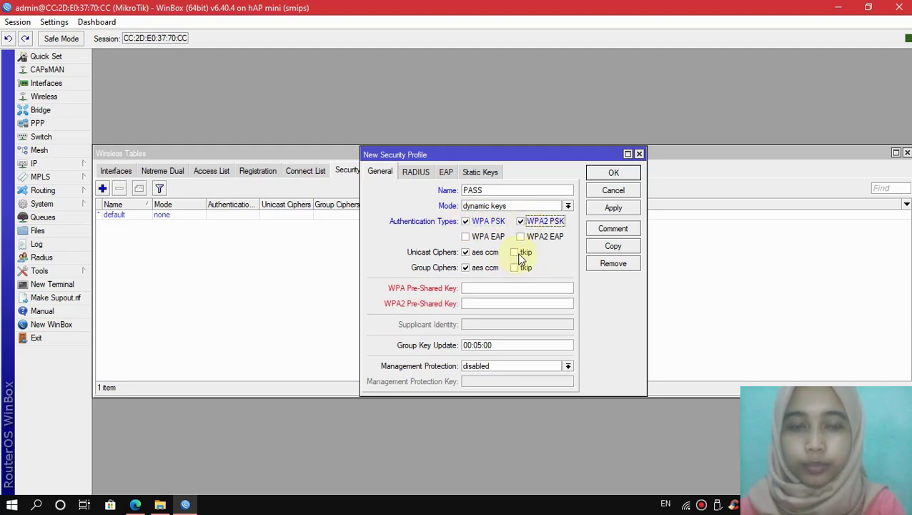
click(517, 253)
click(515, 266)
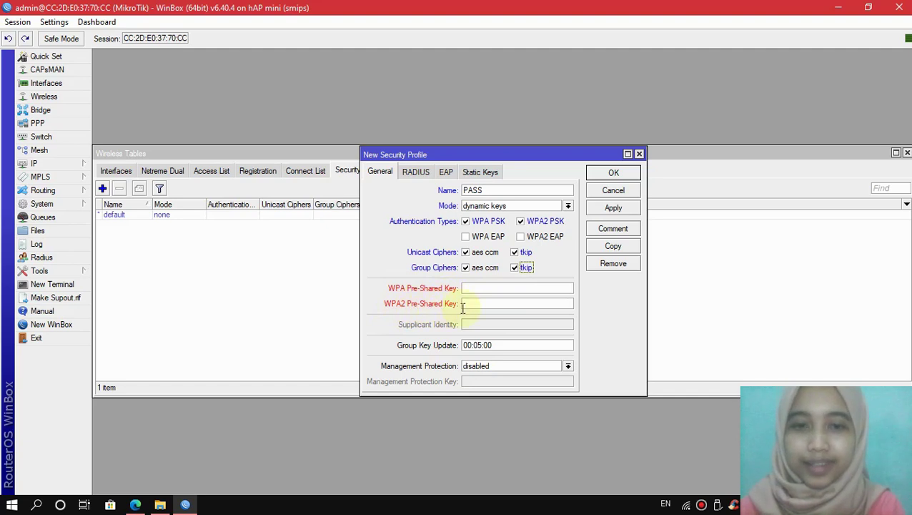
Step: Enter the WPA and WPA2 pre-shared keys and save the PASS profile
click(477, 288)
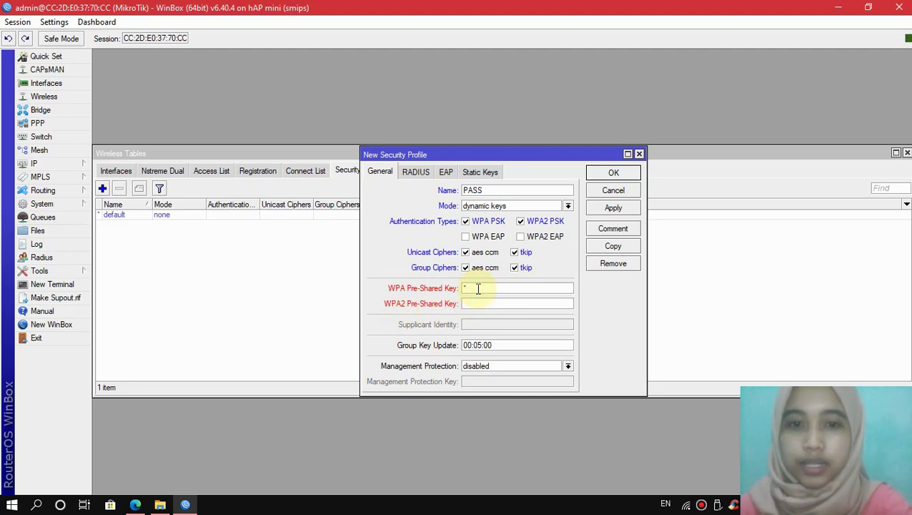
text(12345)
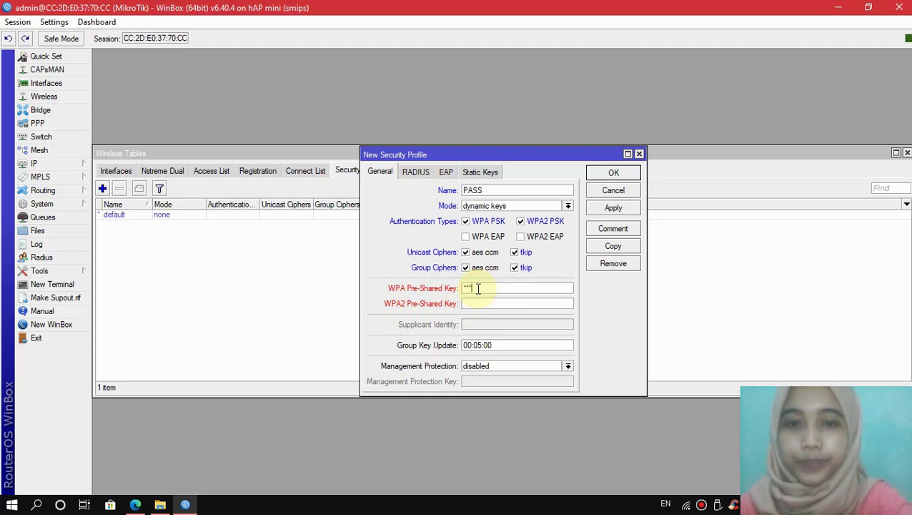
text(678)
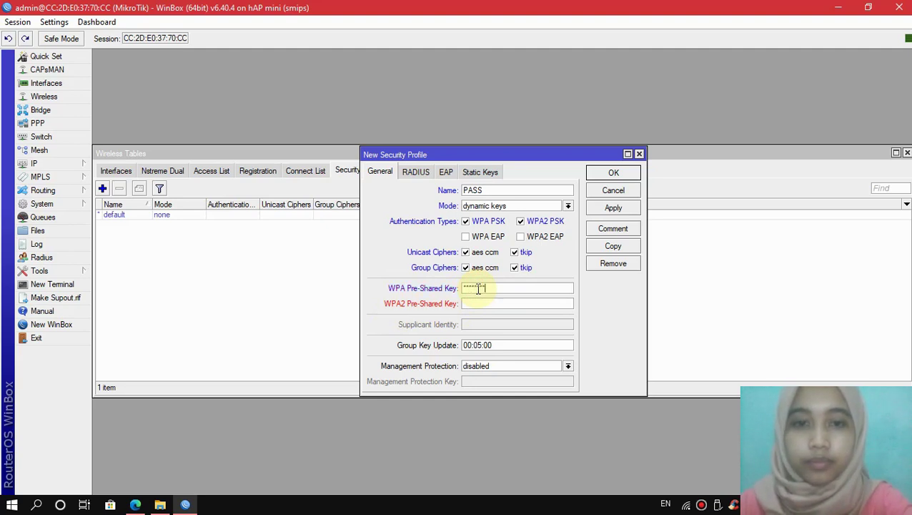
click(479, 303)
text(123456)
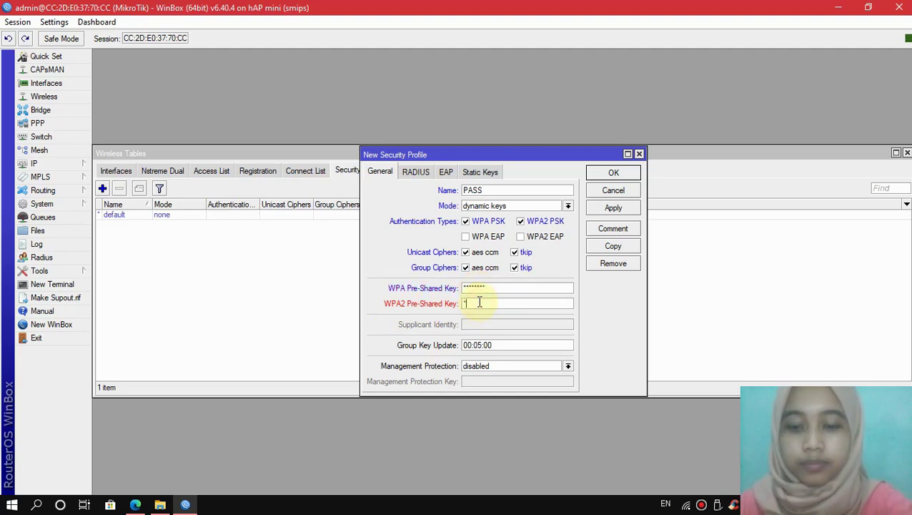
text(78)
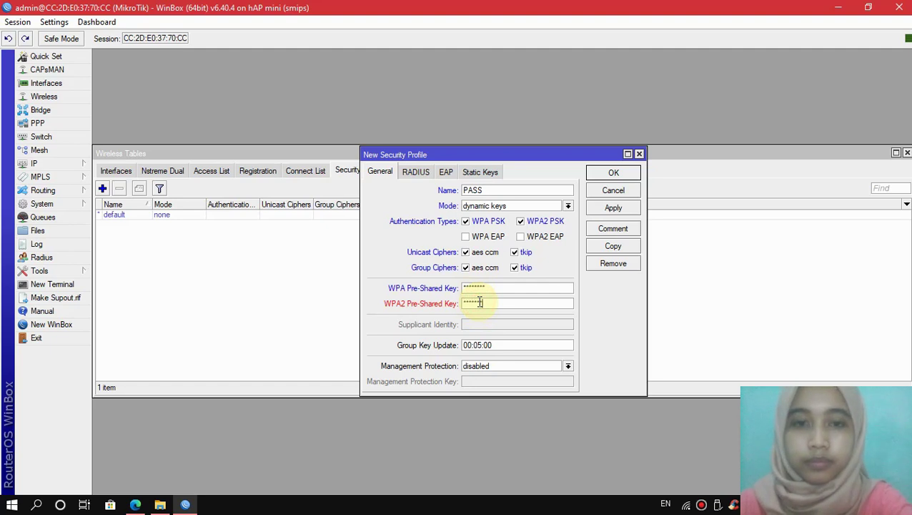
click(613, 207)
click(609, 179)
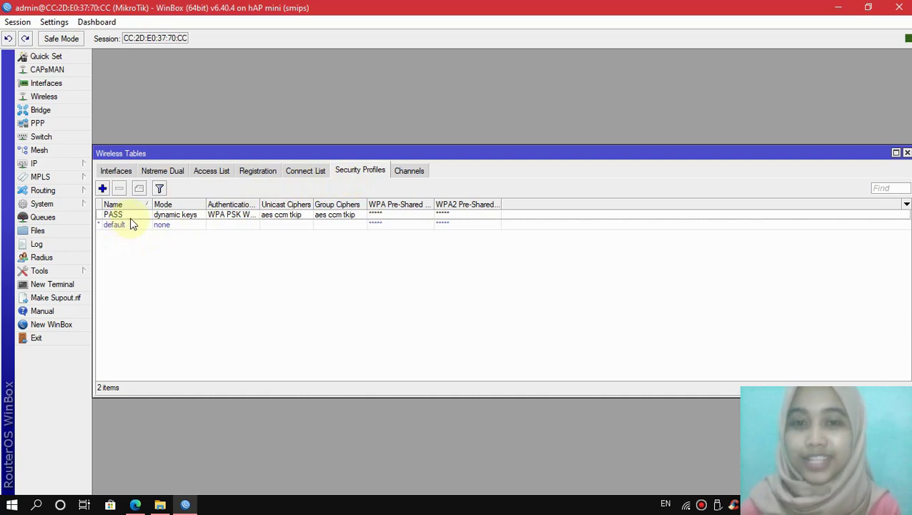
Step: Set wlan1's wireless mode to station and open its network Scanner
click(122, 171)
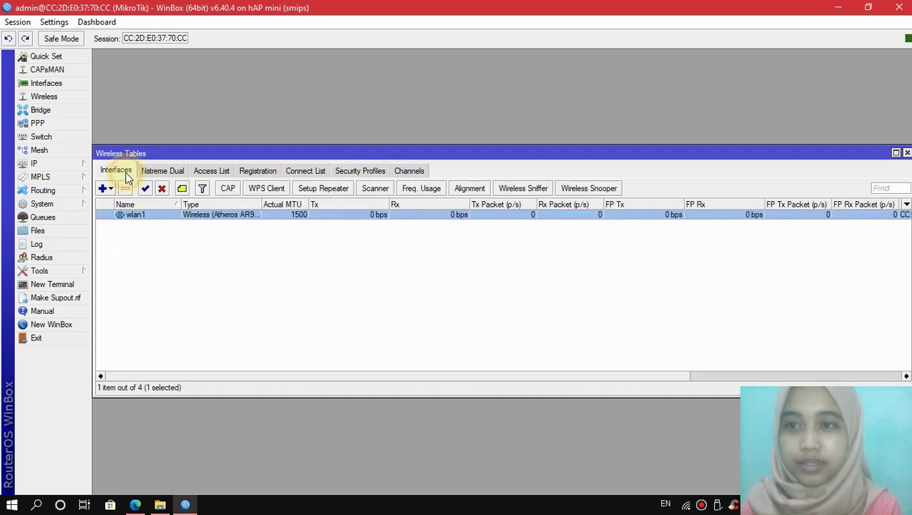
double_click(136, 214)
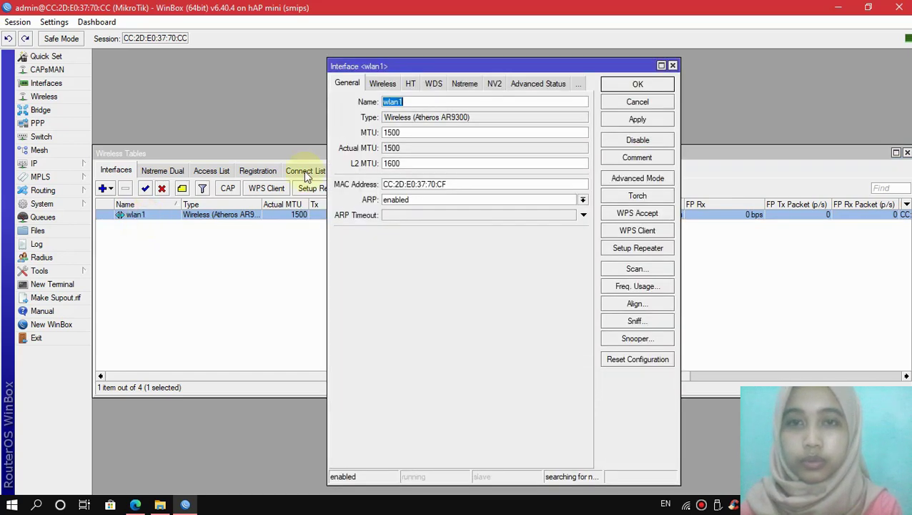
click(388, 85)
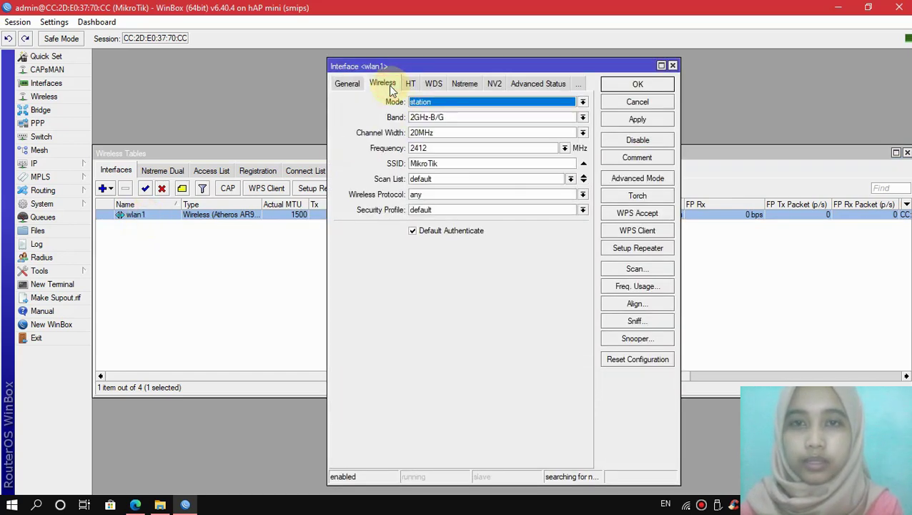
click(448, 107)
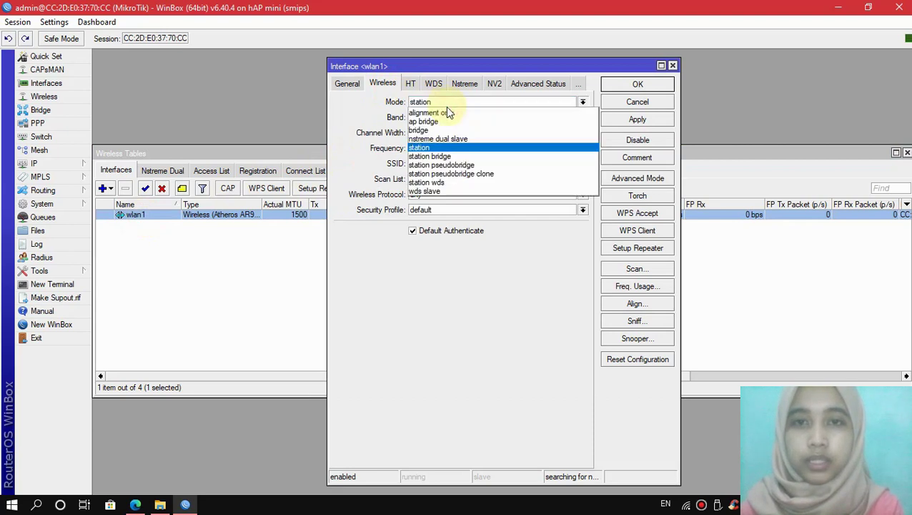
click(450, 148)
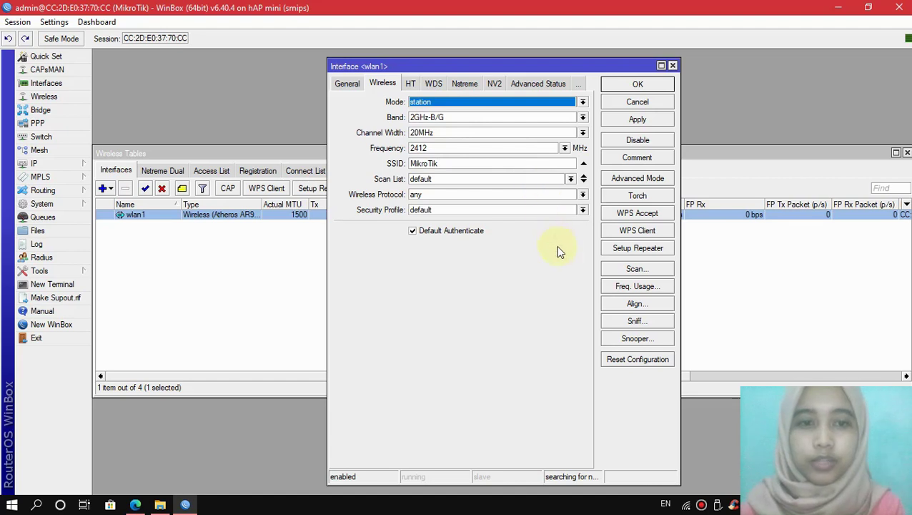
click(613, 271)
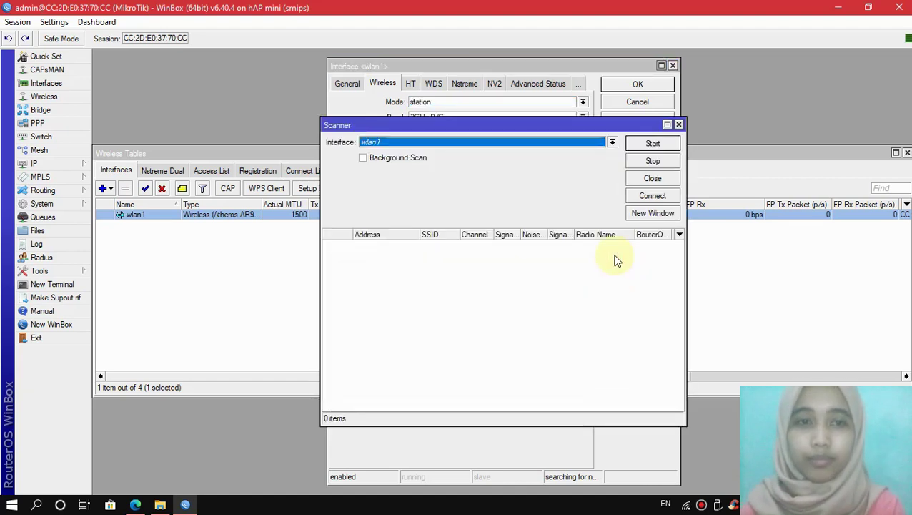
Step: Scan for access points and connect wlan1 to the phone's hotspot
click(641, 145)
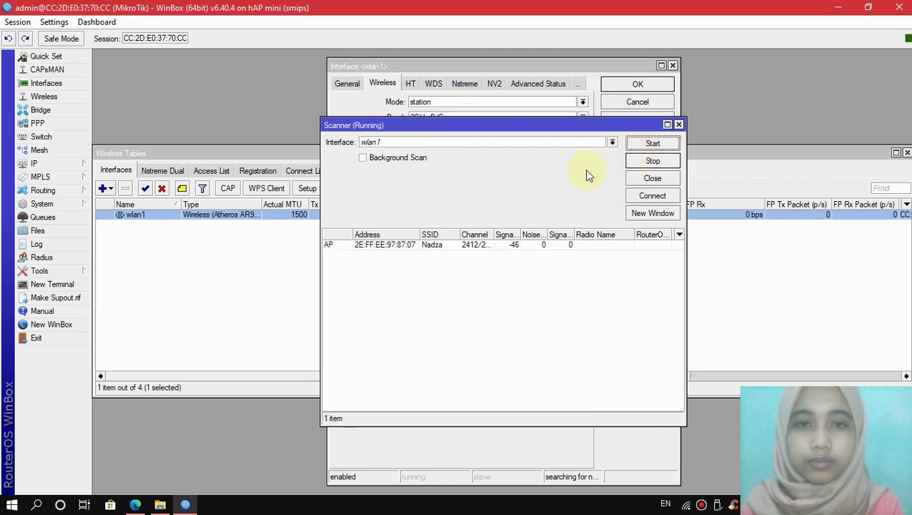
click(444, 245)
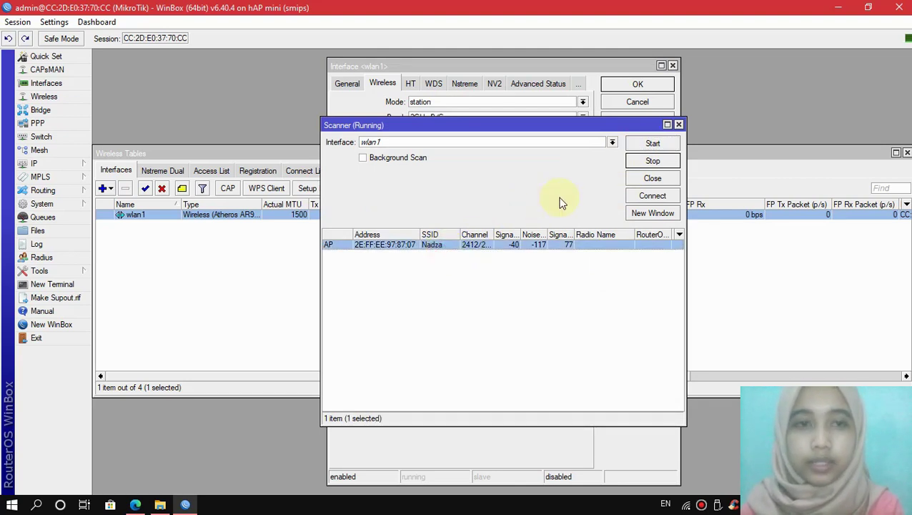
click(641, 195)
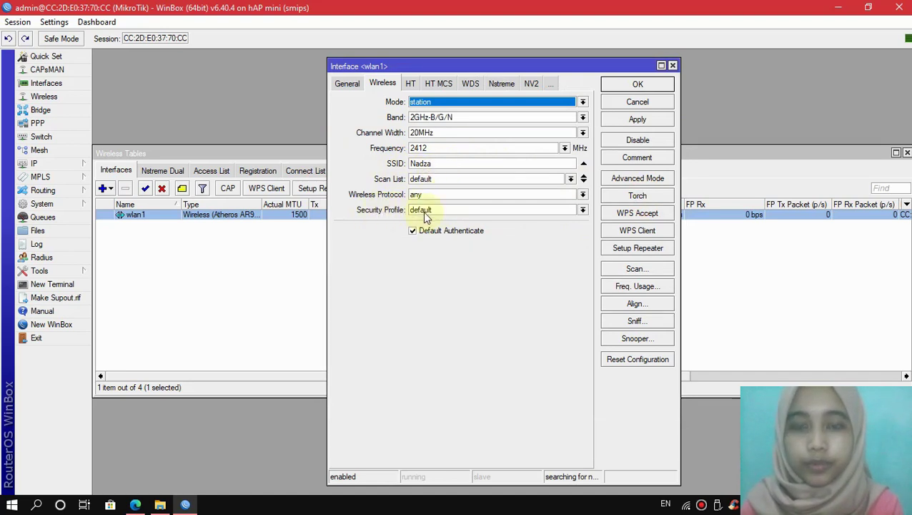
Step: Give the wlan1 connection the PASS security profile and save its settings
click(432, 209)
click(431, 220)
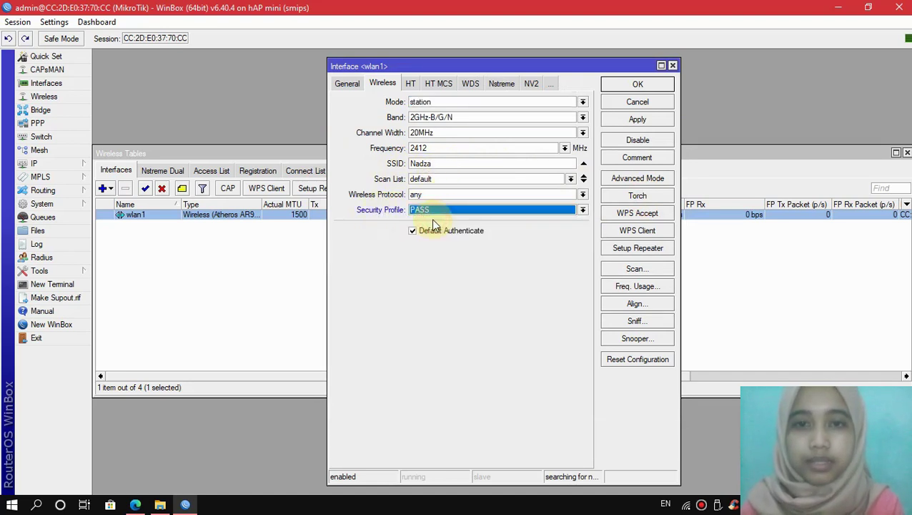
click(637, 121)
click(637, 84)
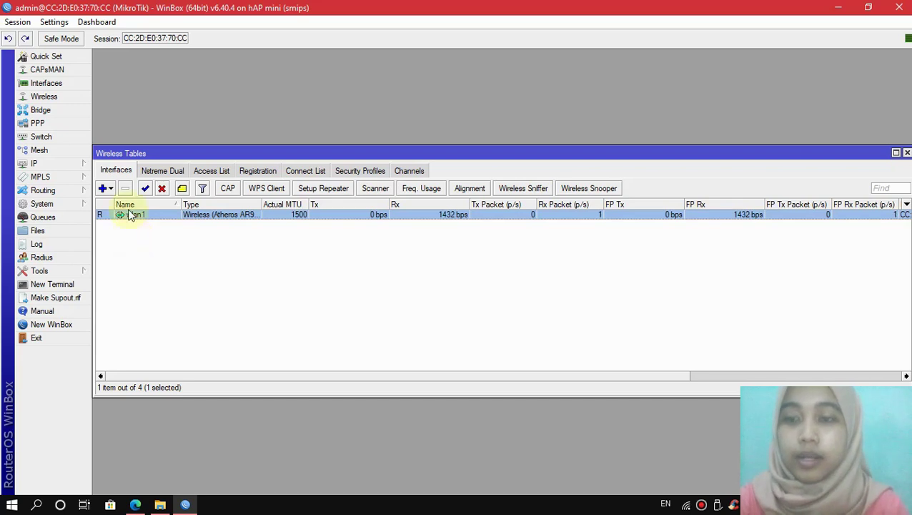
click(75, 163)
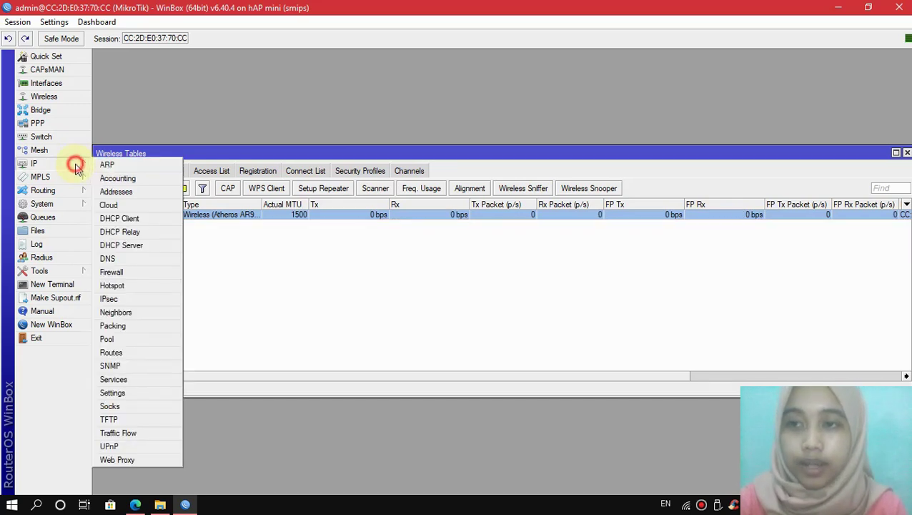
Step: Add a DHCP client on wlan1 and enable it to obtain a 192.168.43.x lease
click(147, 222)
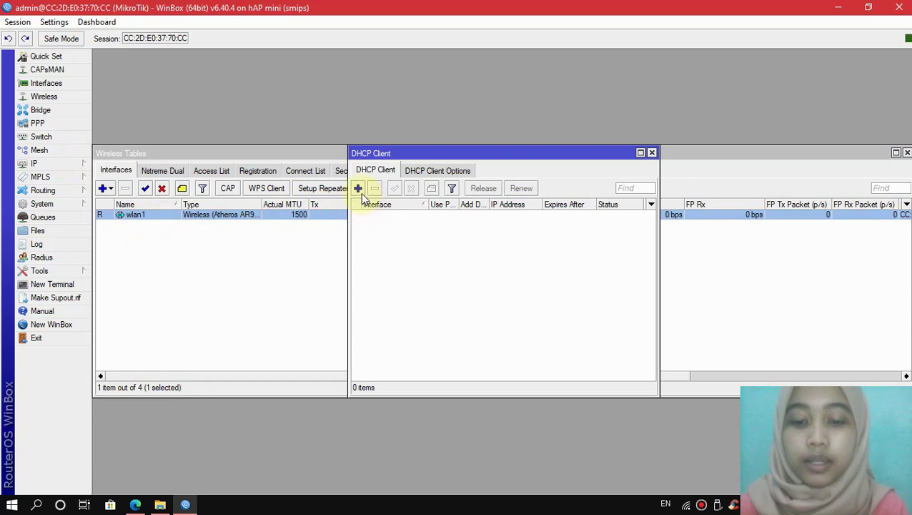
click(359, 189)
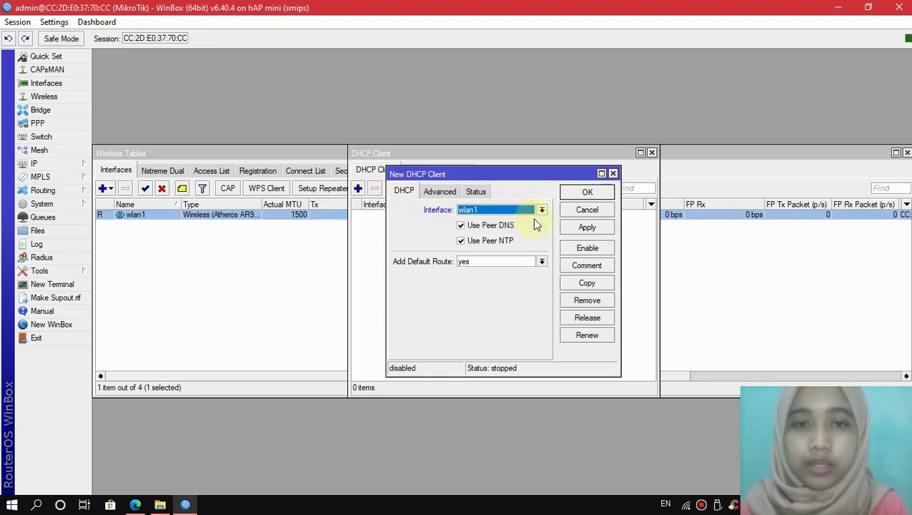
click(575, 230)
click(580, 194)
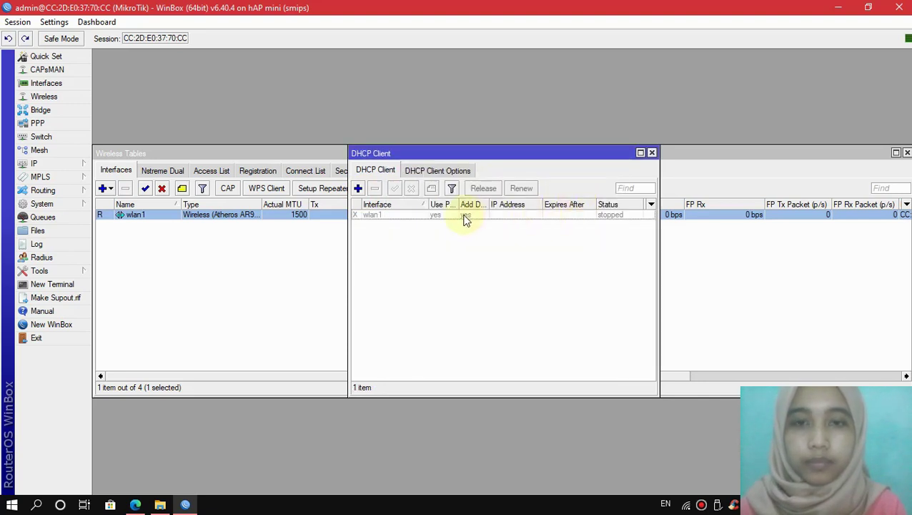
click(409, 218)
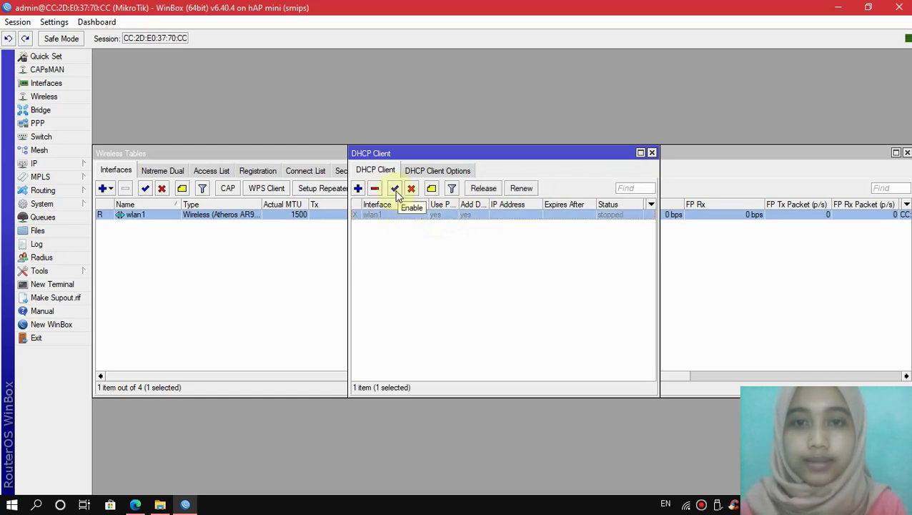
click(395, 190)
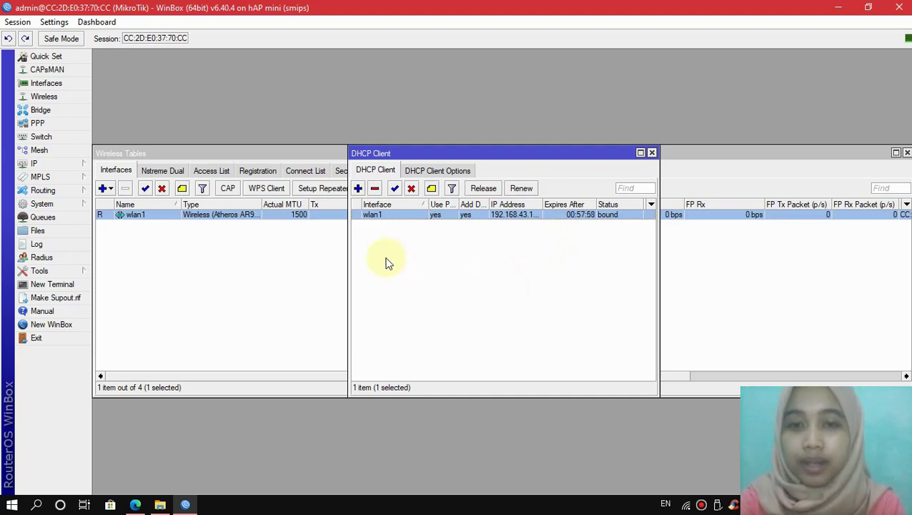
Step: Create a new srcnat NAT rule matching tcp traffic going out through wlan1
click(76, 167)
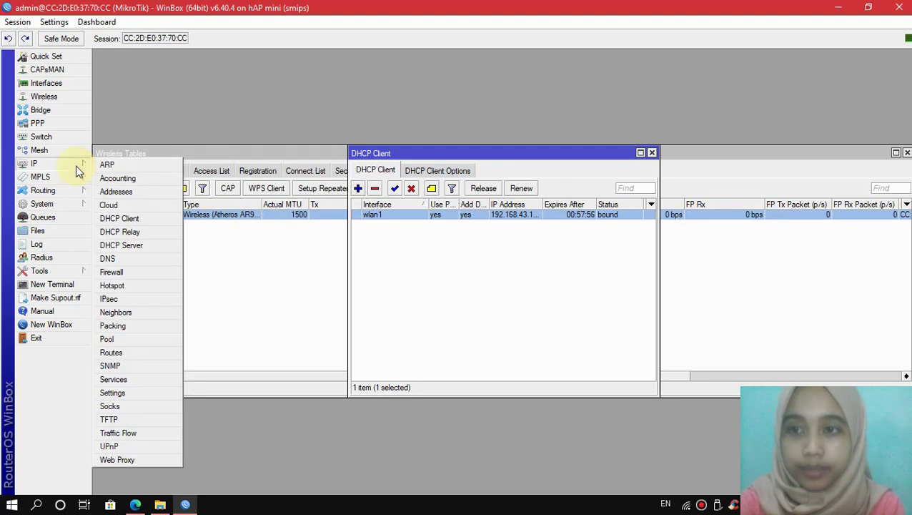
click(143, 270)
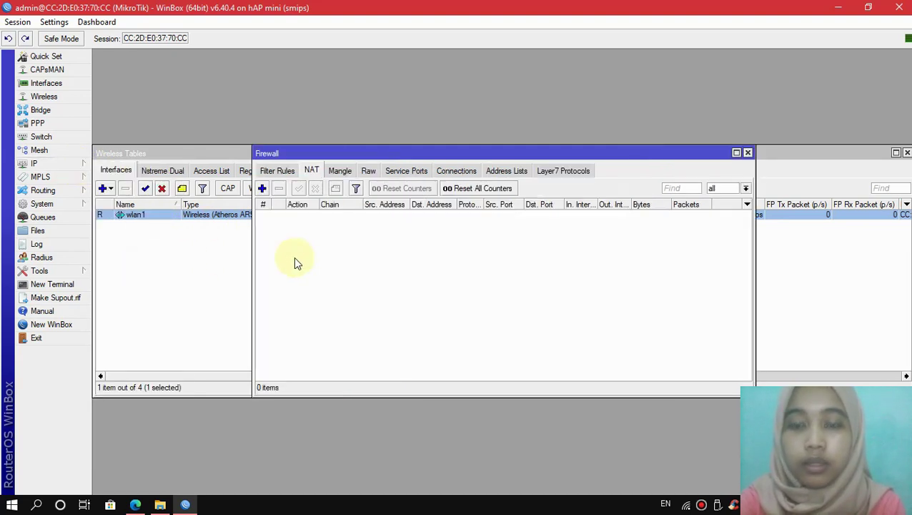
click(309, 170)
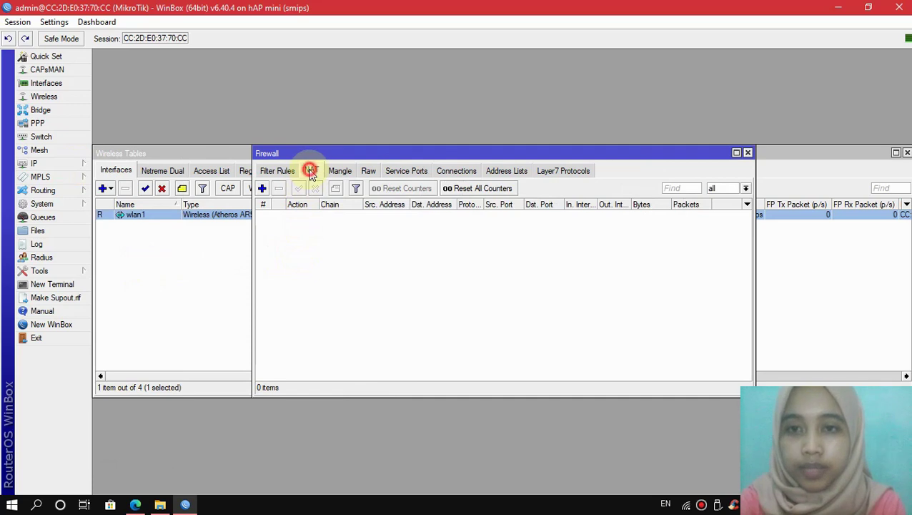
click(262, 190)
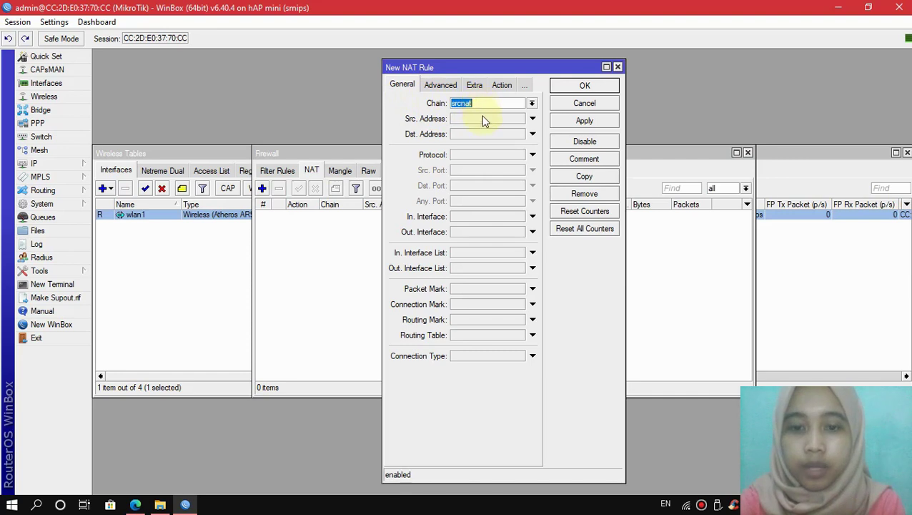
click(484, 156)
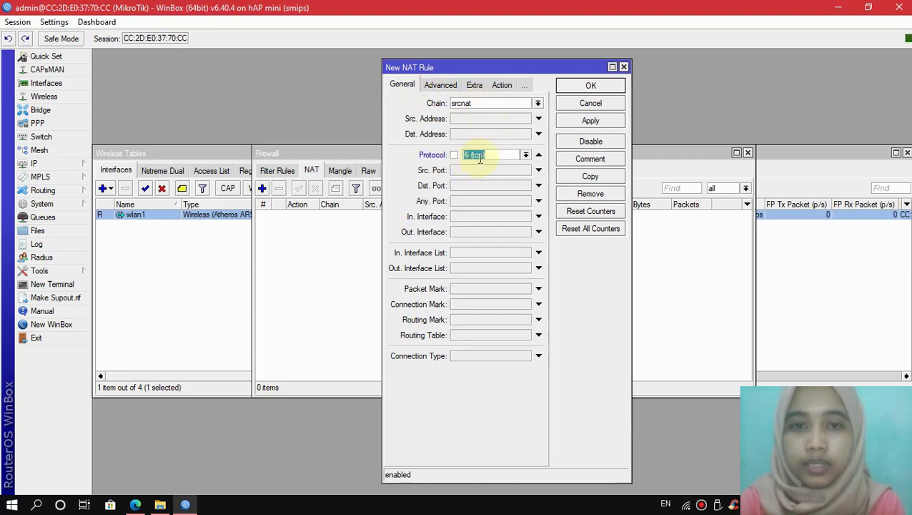
click(478, 234)
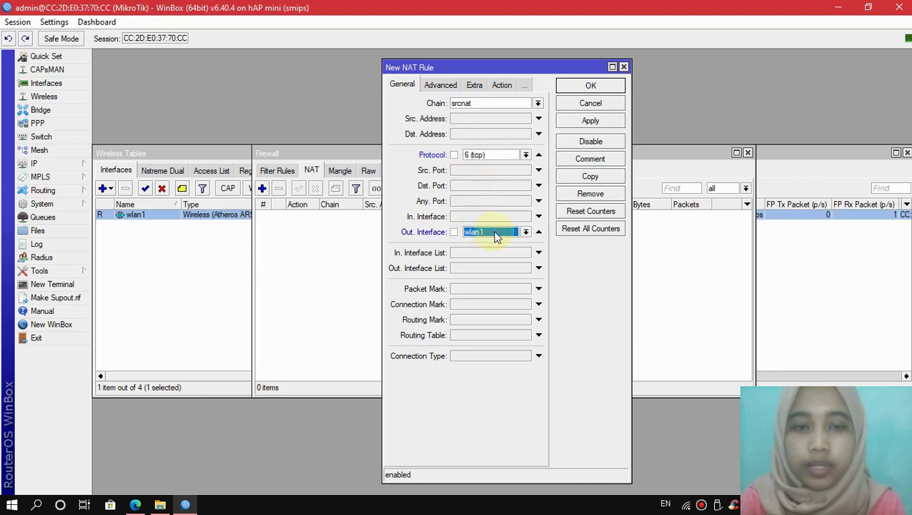
Step: Set the NAT rule's action to masquerade and save it
click(502, 86)
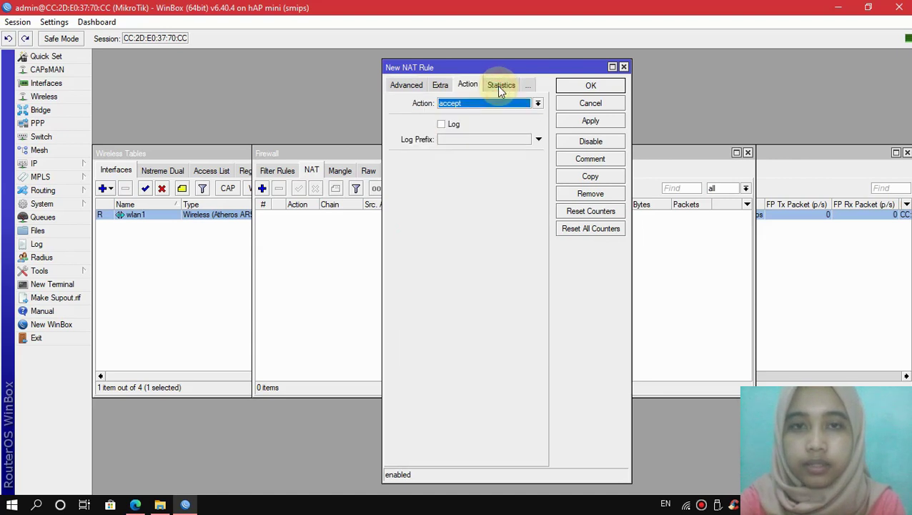
click(478, 106)
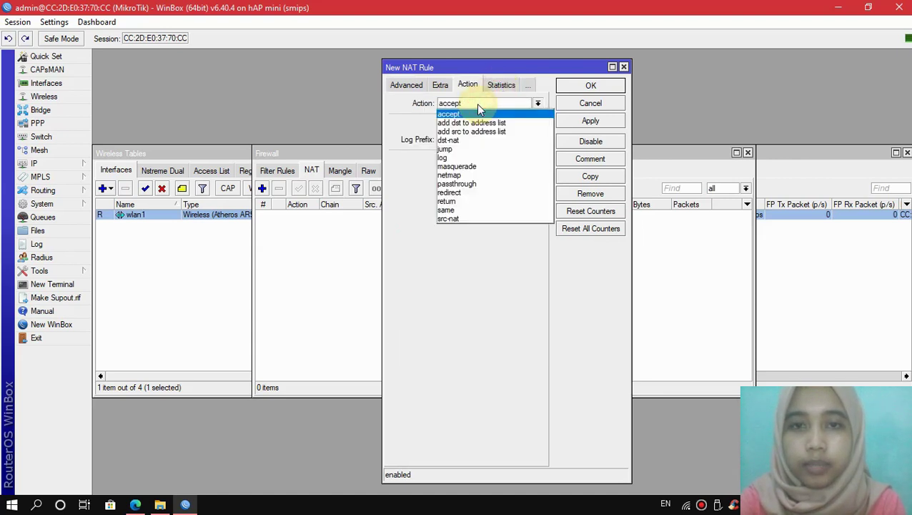
click(469, 168)
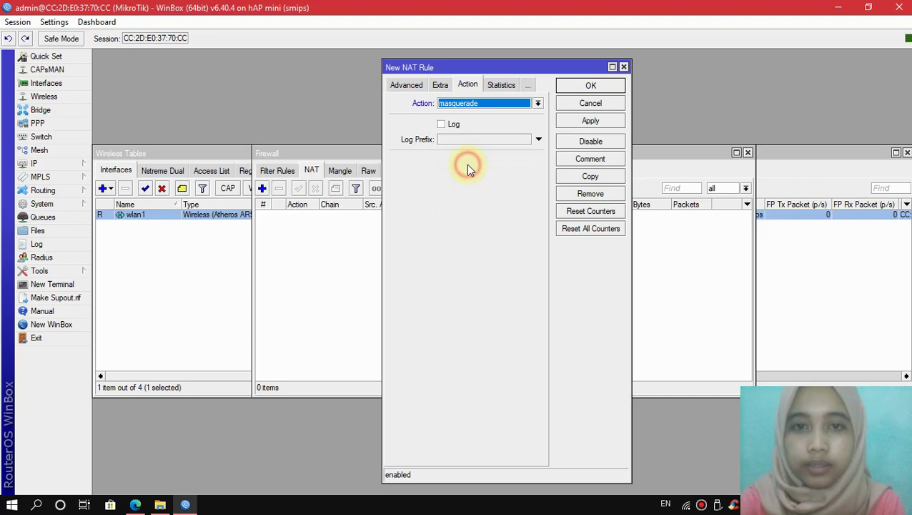
click(585, 123)
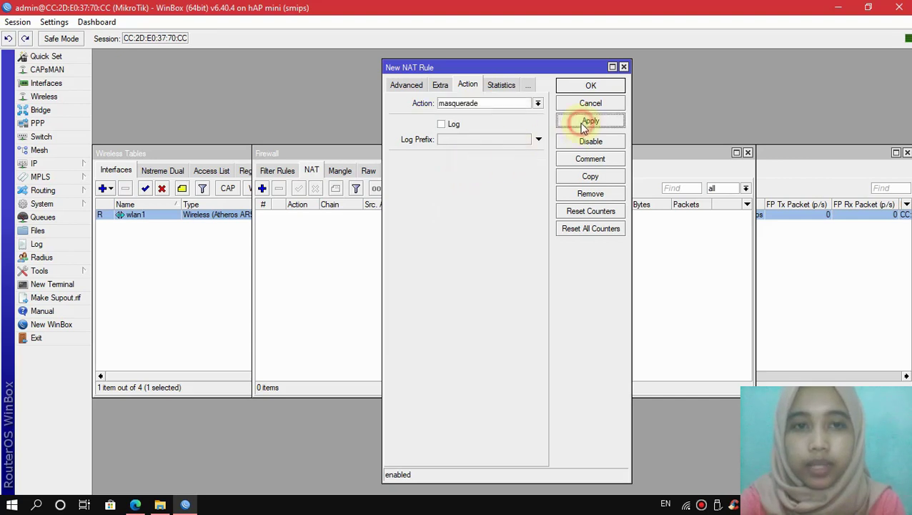
click(589, 86)
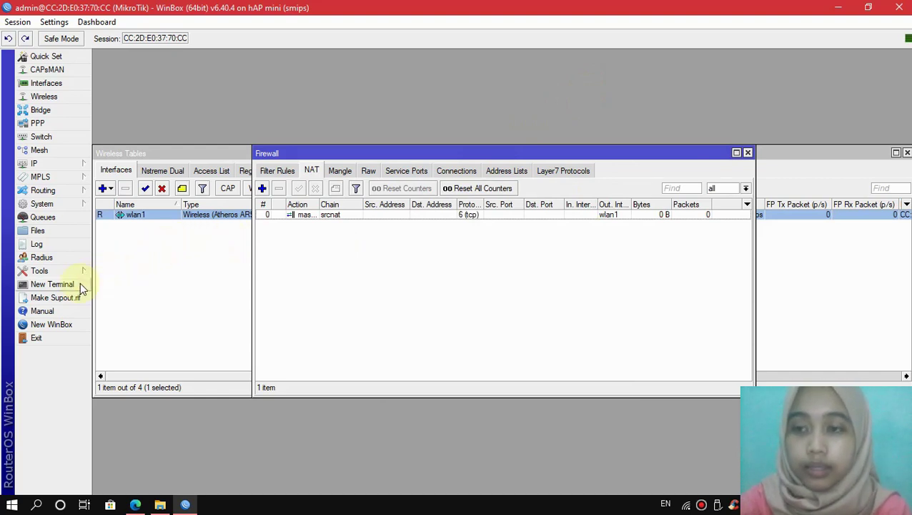
click(52, 284)
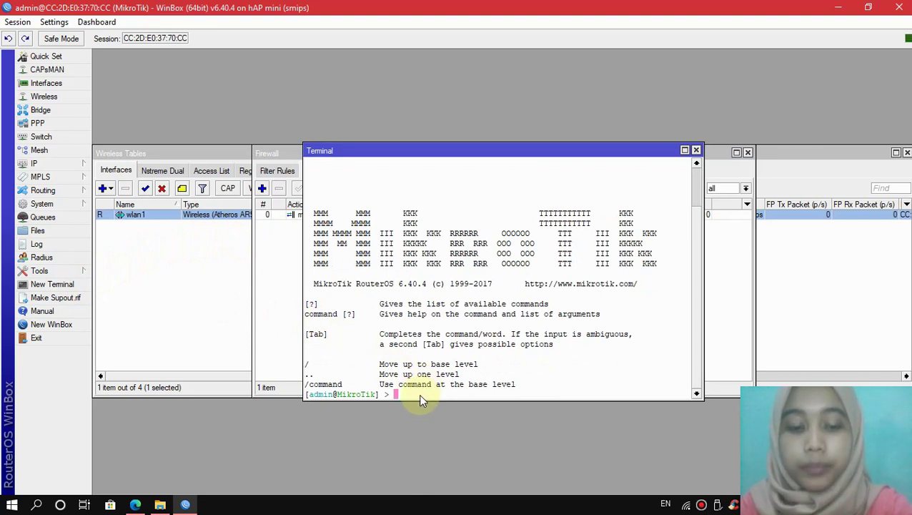
text(ng www.google.com)
key(Return)
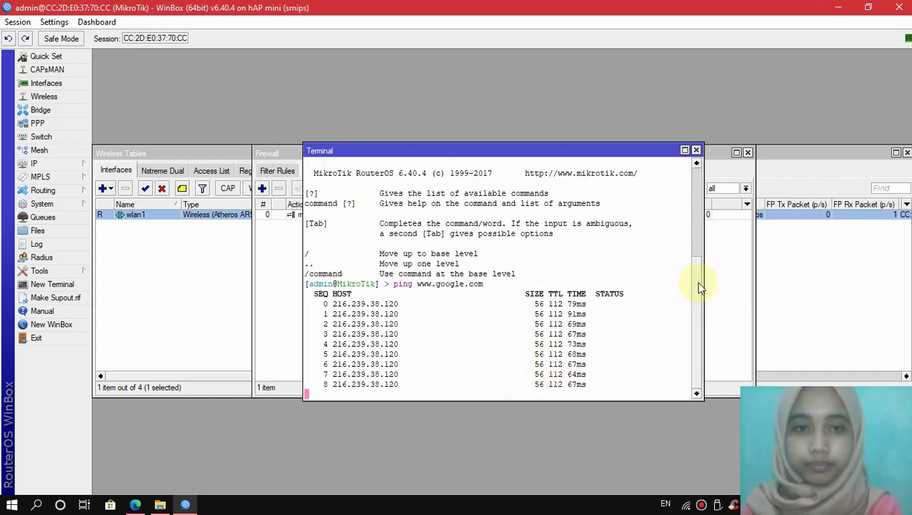
click(696, 150)
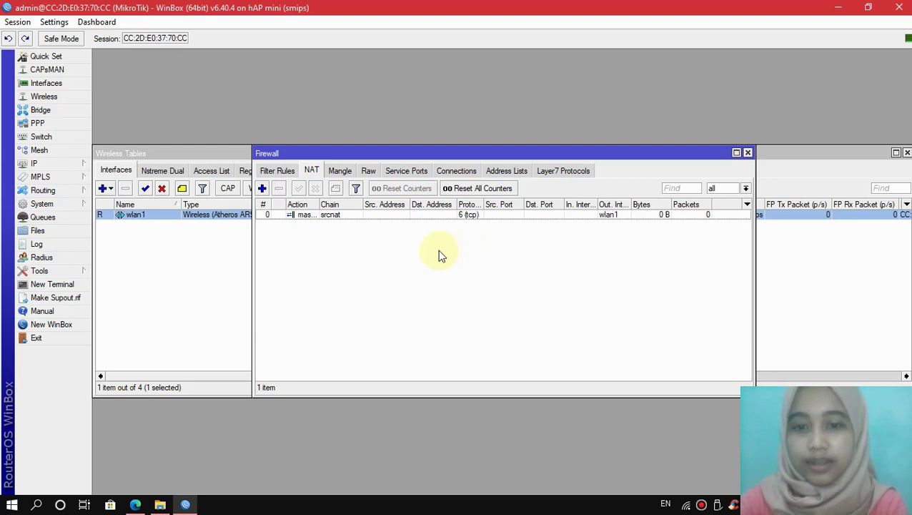
Step: Add the address 50.50.56.1/24 on interface ether2 in IP > Addresses
click(71, 165)
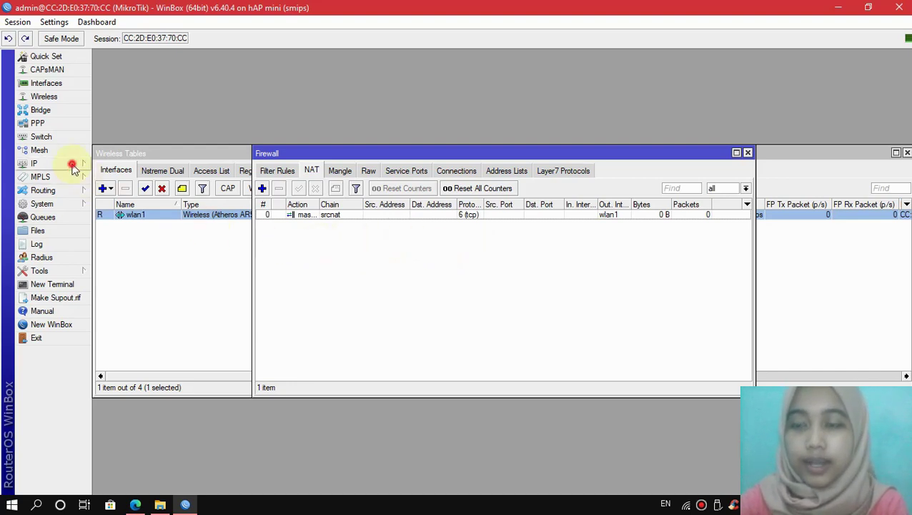
click(122, 192)
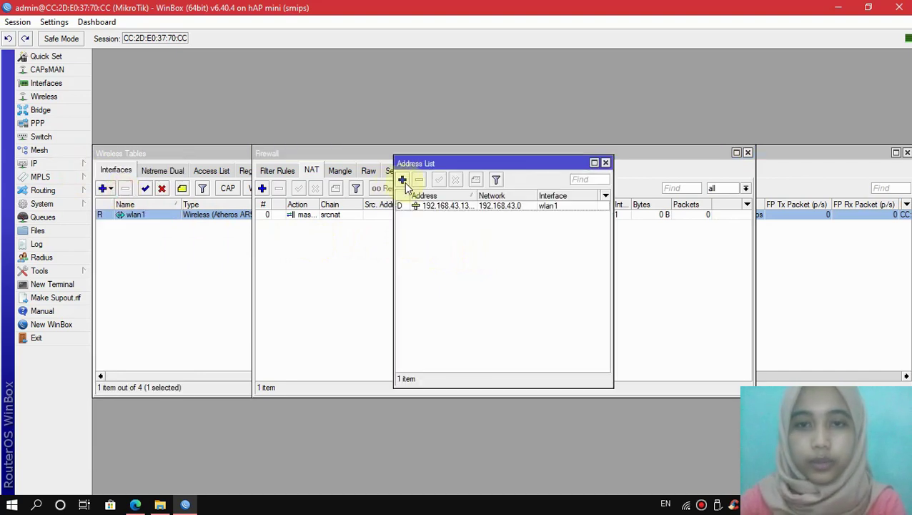
click(402, 179)
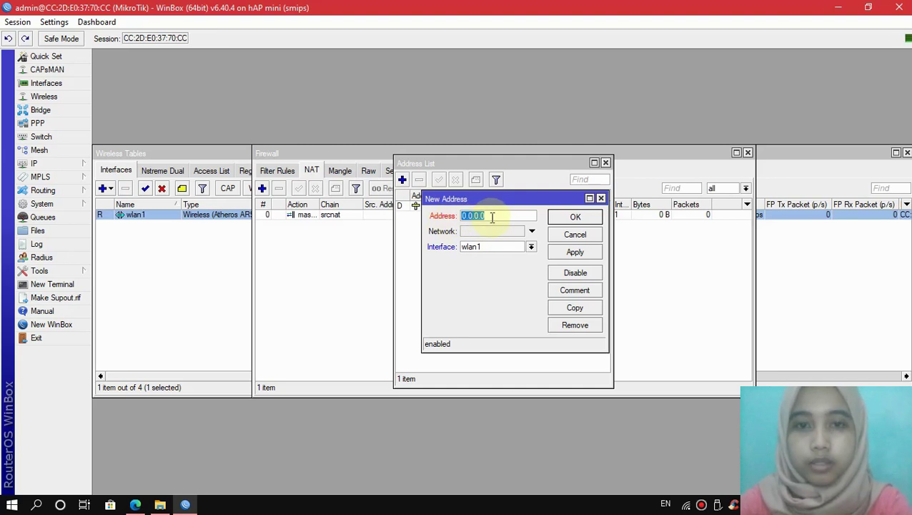
key(BackSpace)
text(50.50.50.1/24)
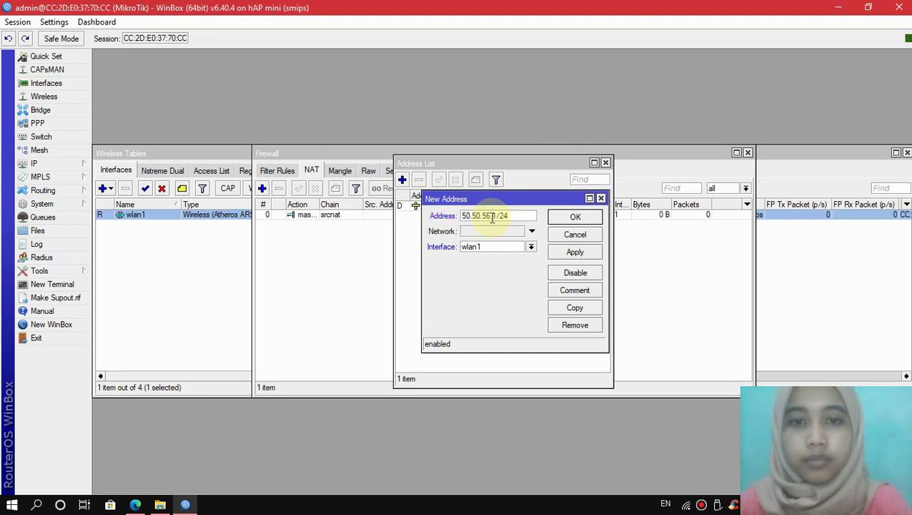
click(498, 248)
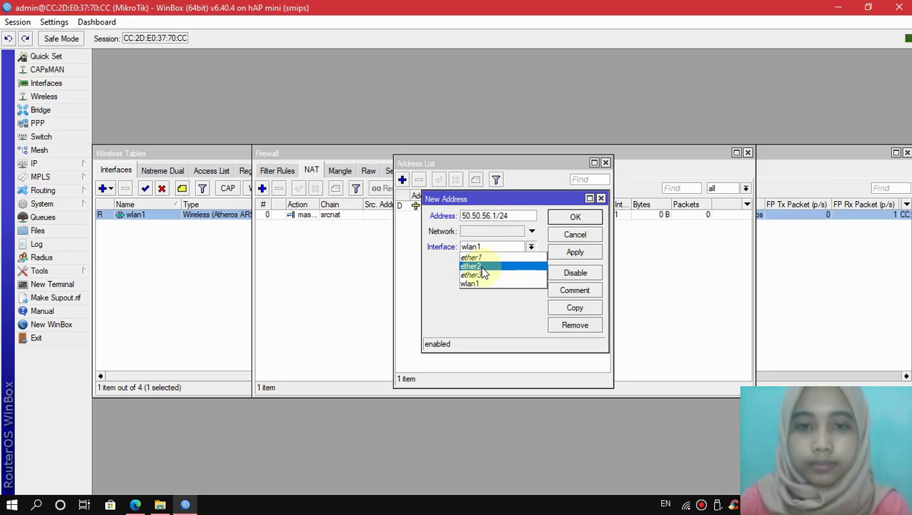
click(482, 268)
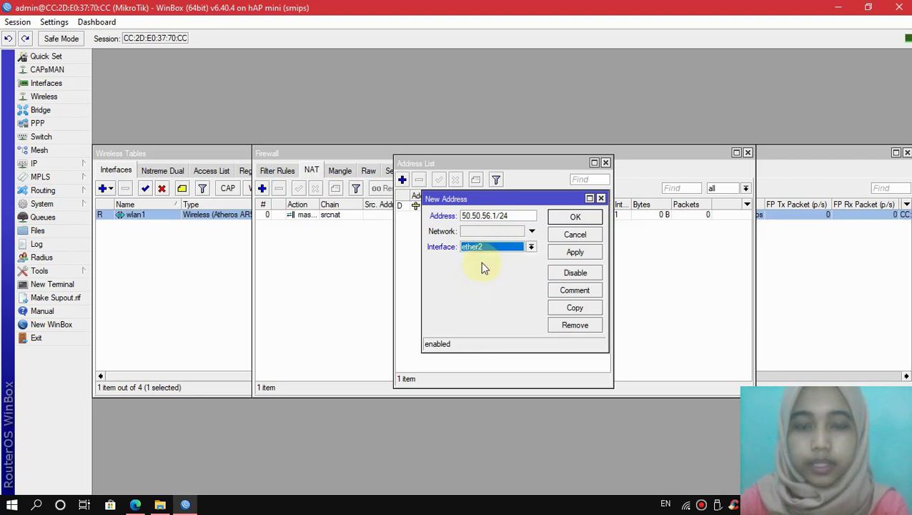
click(565, 254)
click(579, 217)
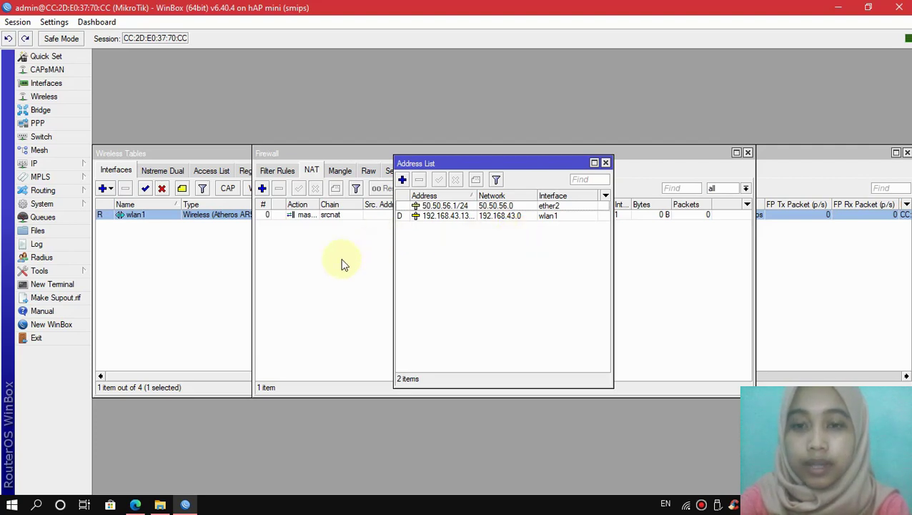
click(65, 167)
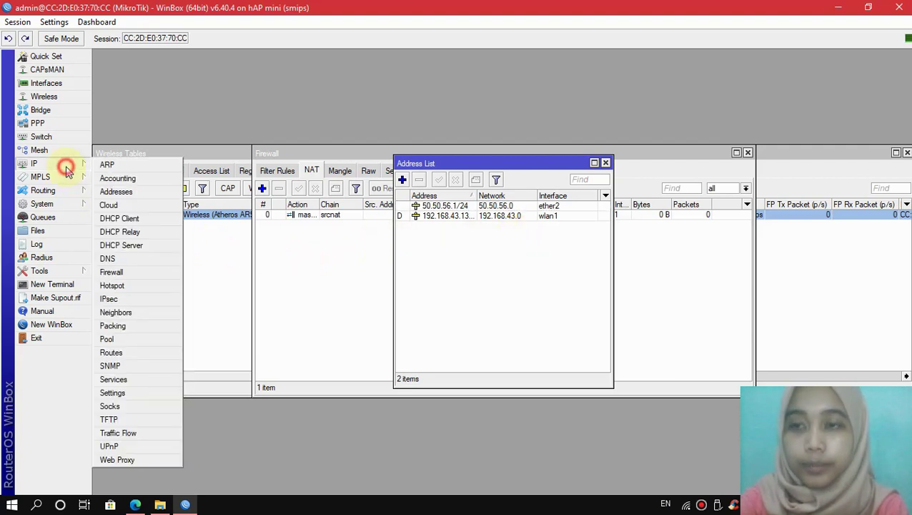
Step: Run DHCP Setup on ether2: 50.50.56.0/24, gateway 50.50.56.1, DNS 192.168.43.1, lease 00:10:00
click(136, 246)
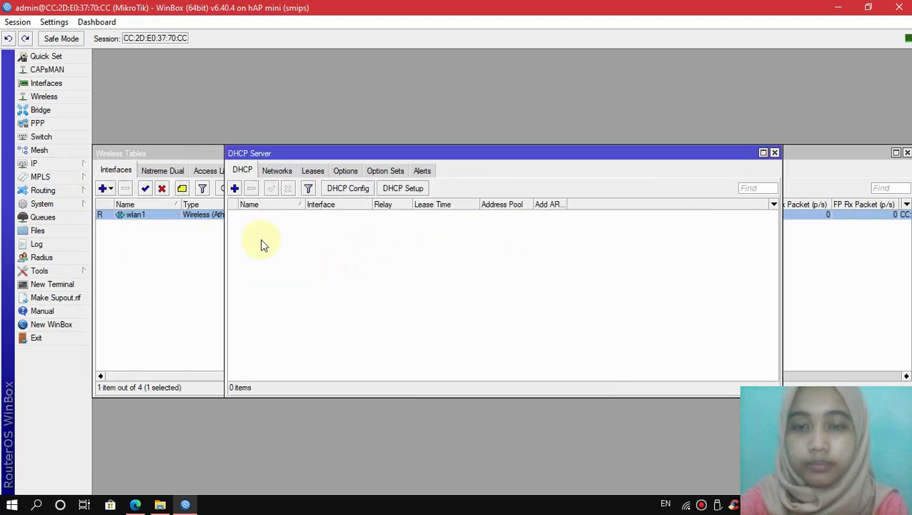
click(403, 188)
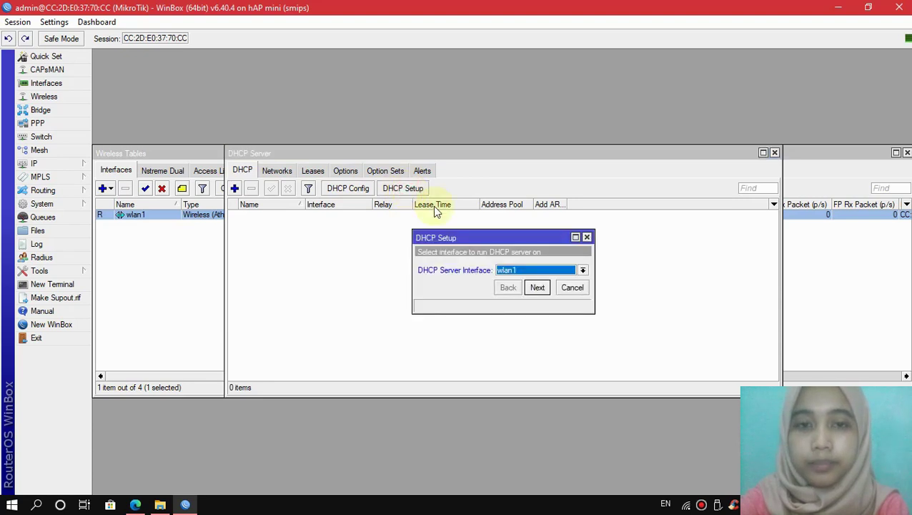
click(531, 270)
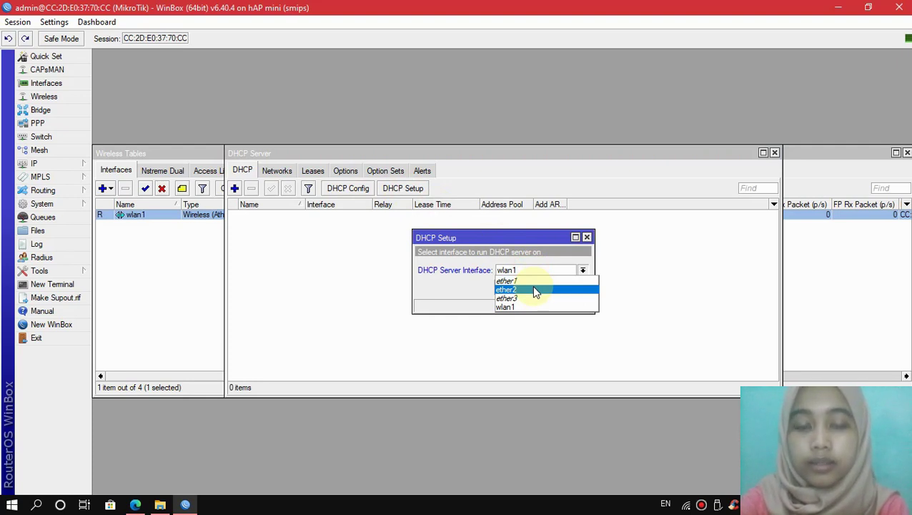
click(533, 289)
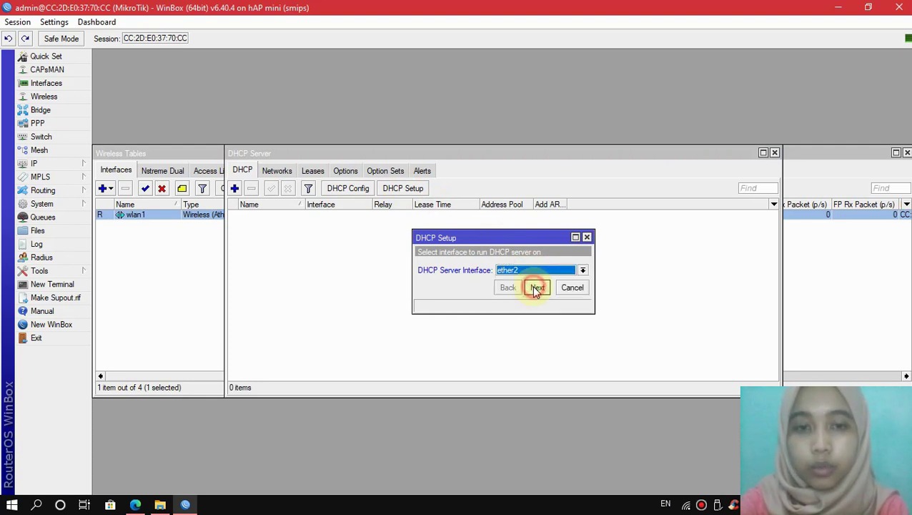
click(538, 288)
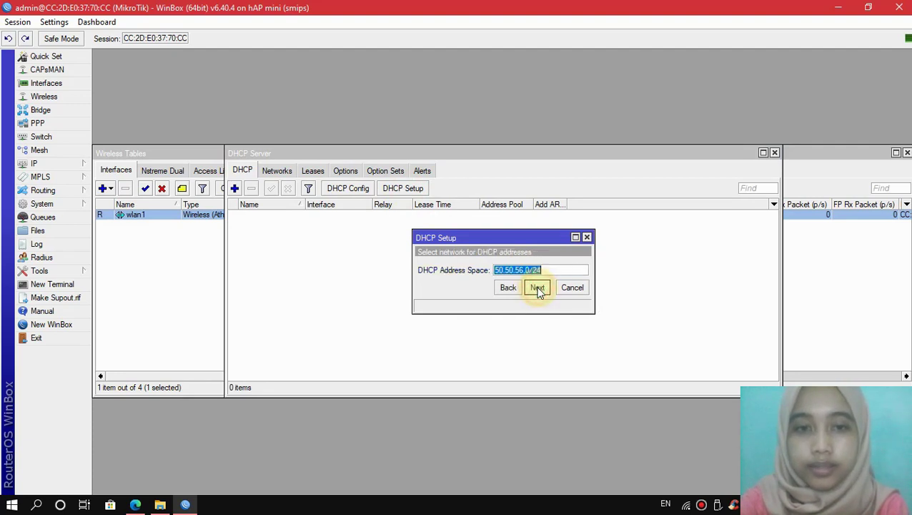
click(538, 288)
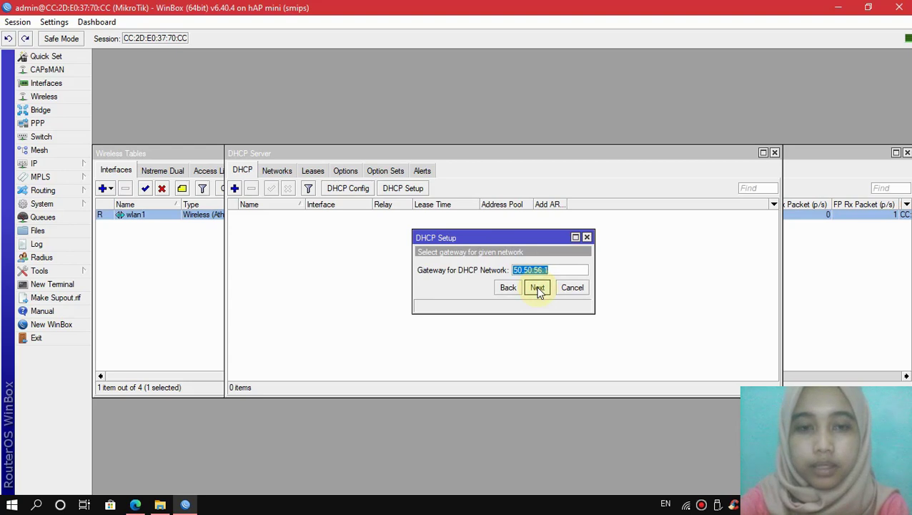
click(538, 288)
click(538, 288)
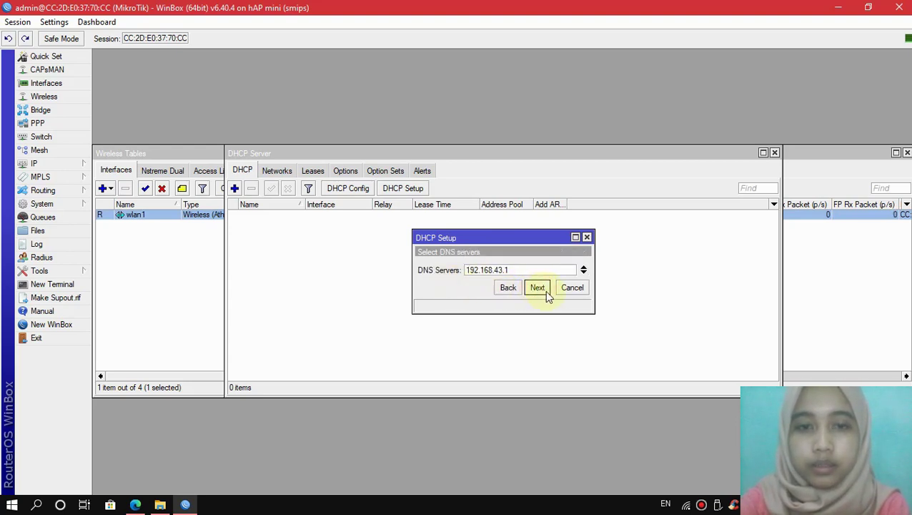
click(541, 290)
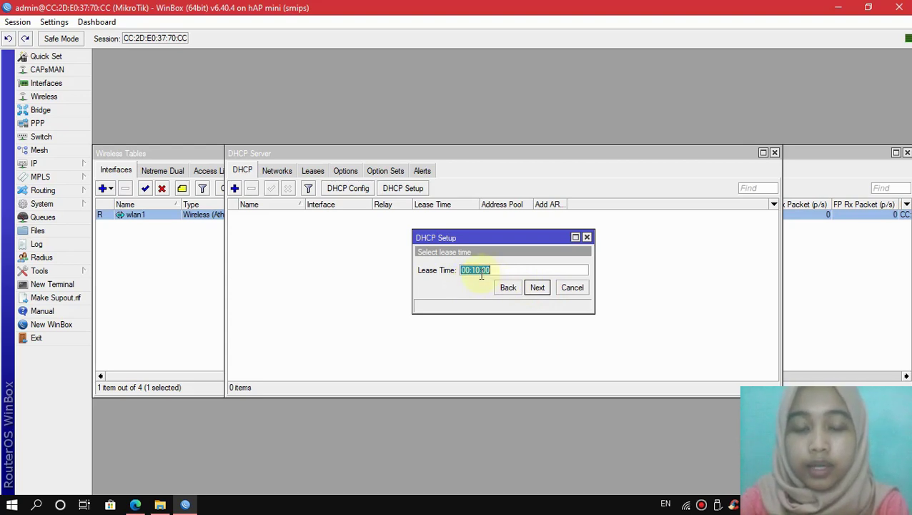
click(537, 290)
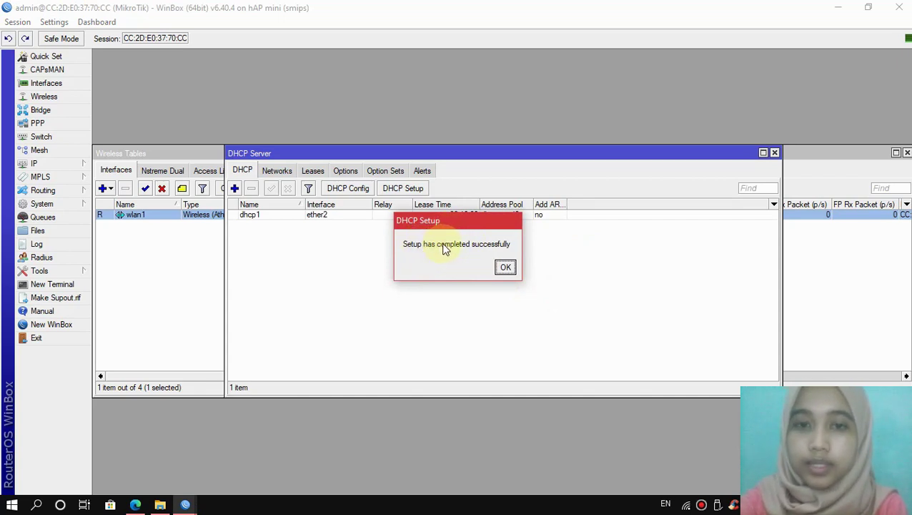
click(505, 268)
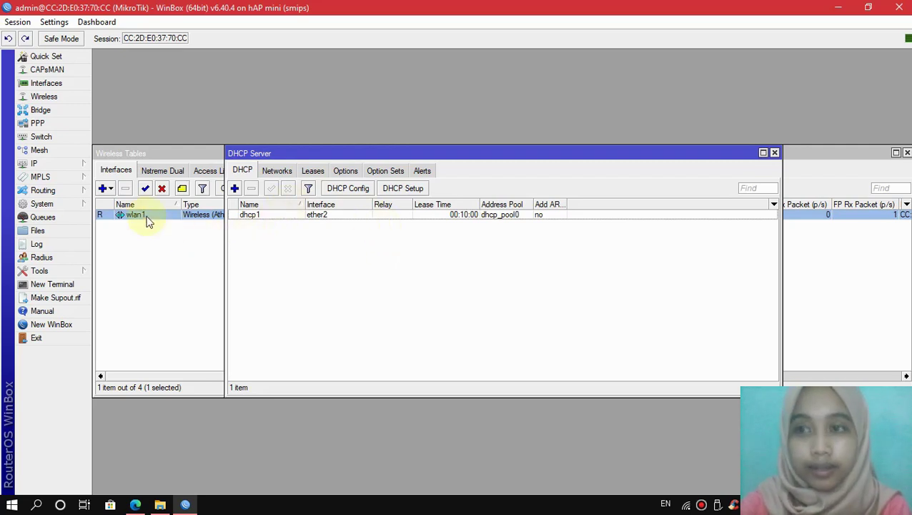
Step: Enable Allow Remote Requests in IP > DNS and save the setting
click(63, 164)
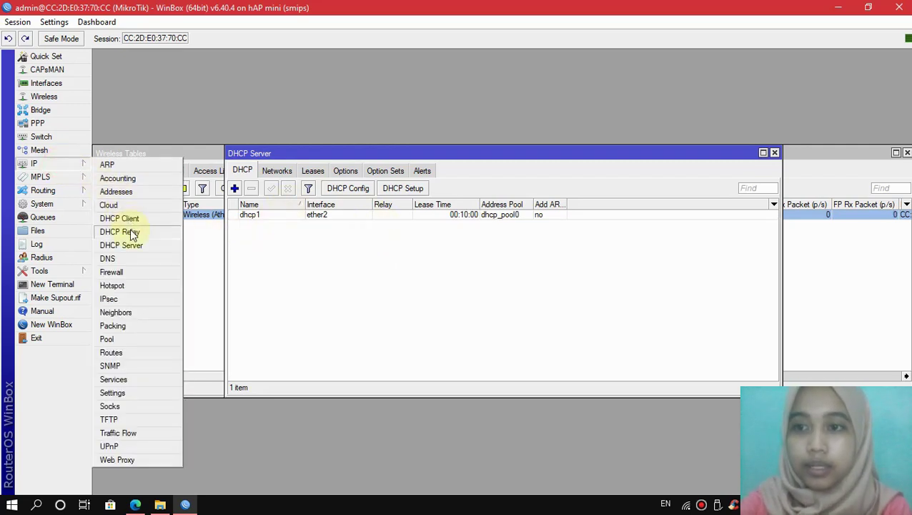
click(129, 258)
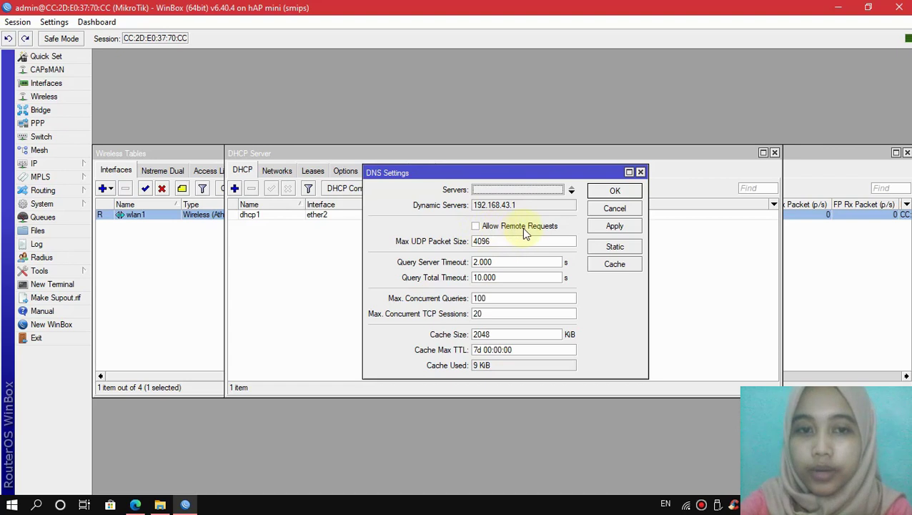
click(478, 227)
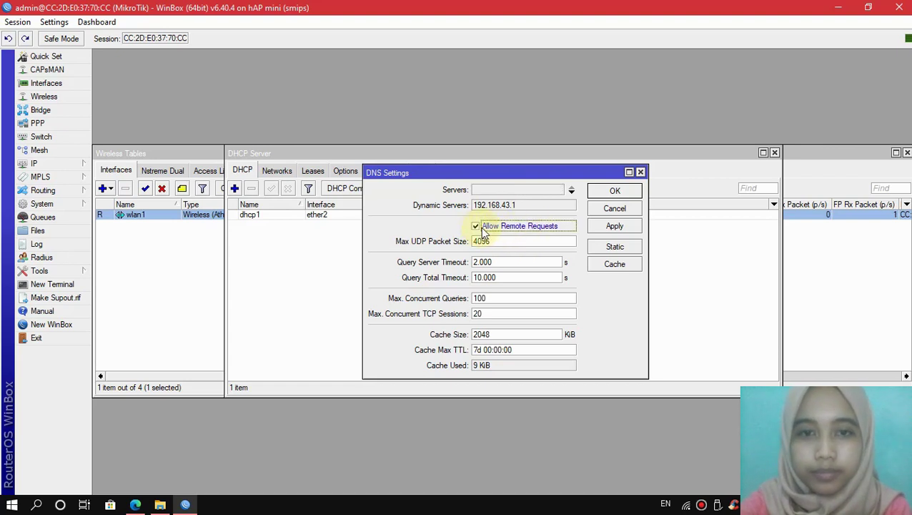
click(602, 228)
click(605, 192)
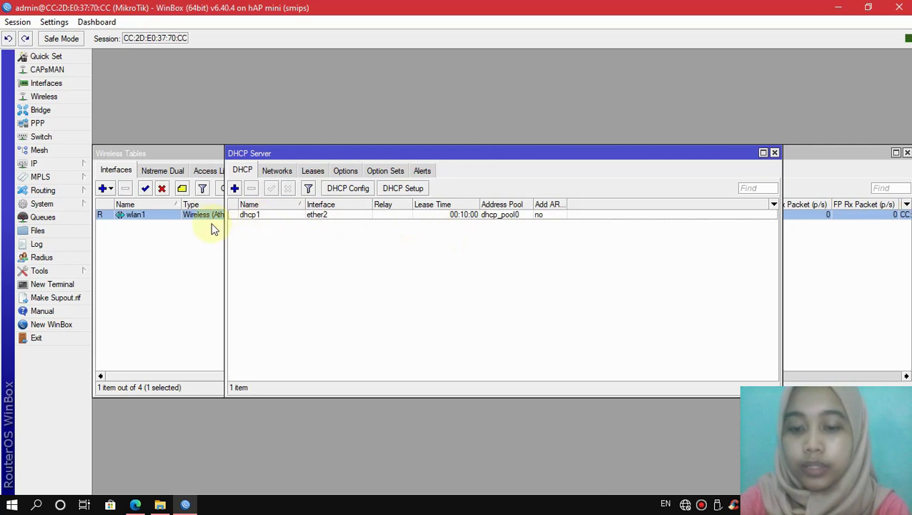
Step: Replace the MikroTik identity with the user's name in System > Identity
click(64, 205)
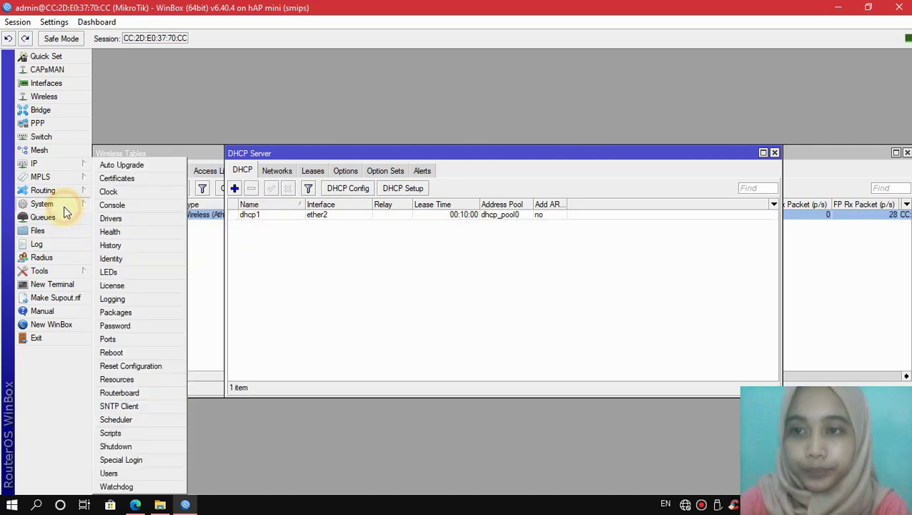
click(111, 259)
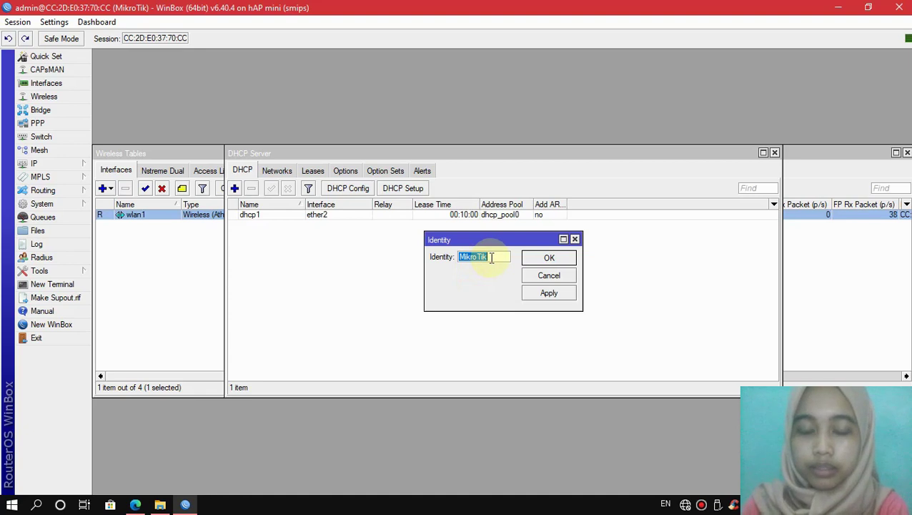
key(BackSpace)
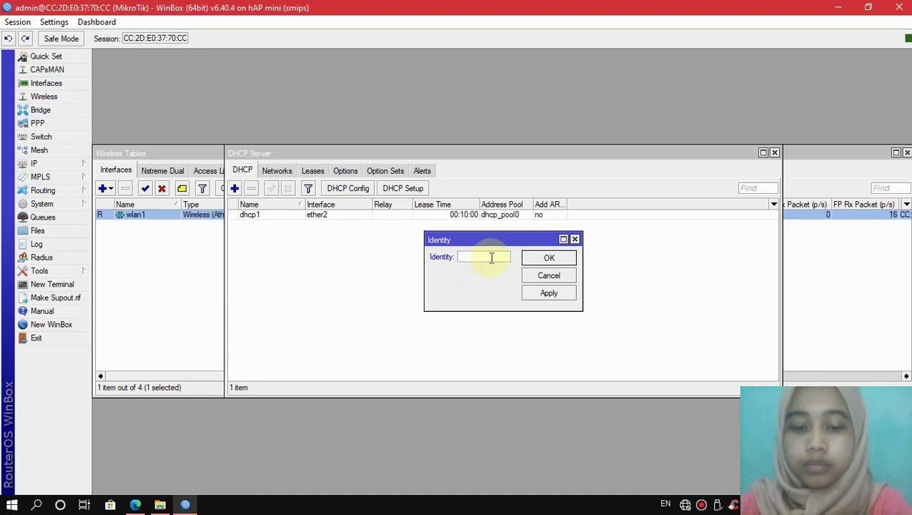
text(Nadza)
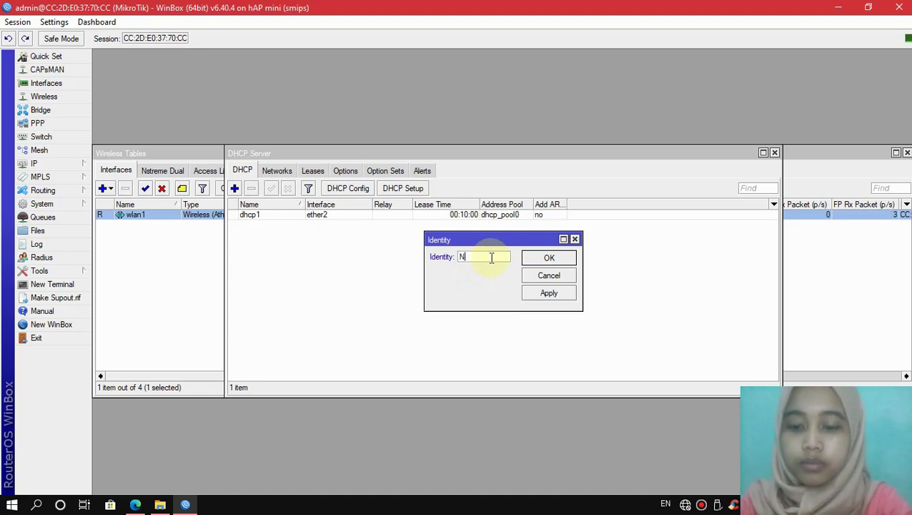
click(544, 293)
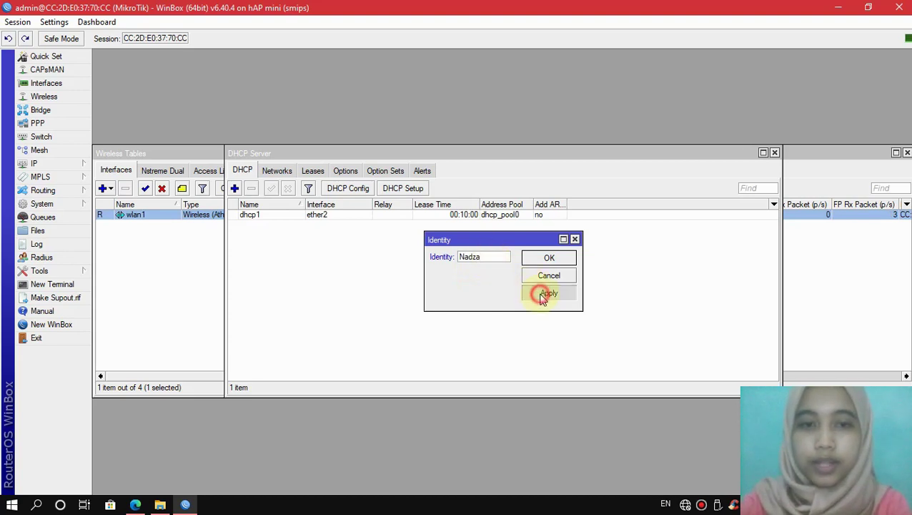
click(546, 259)
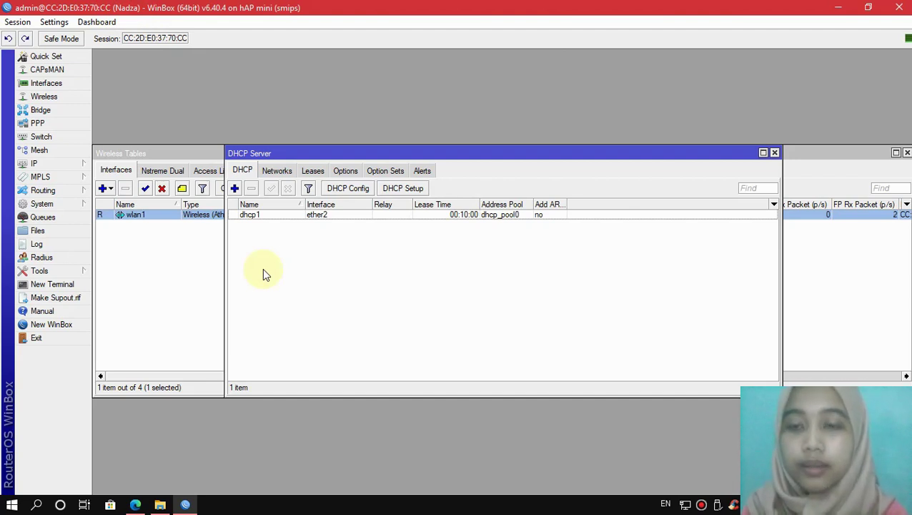
Step: Open the admin account from System > Users, apply its settings and close it
click(70, 206)
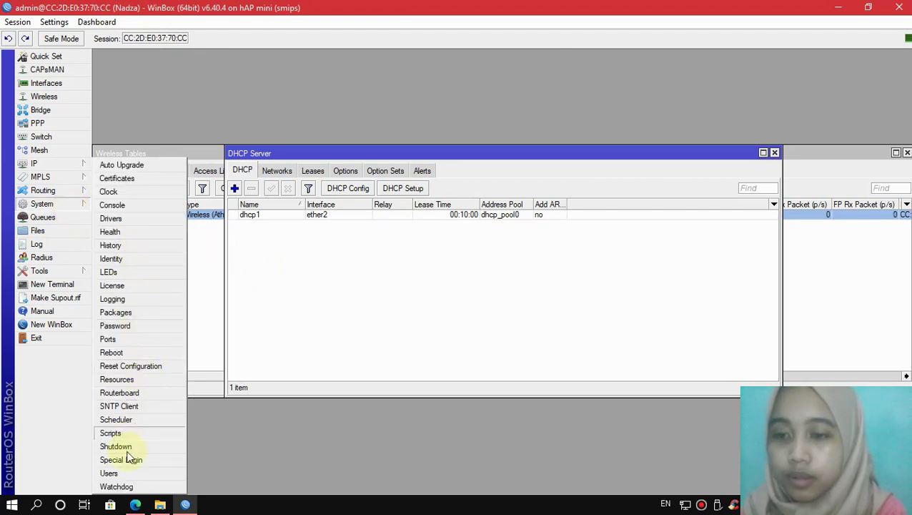
click(112, 473)
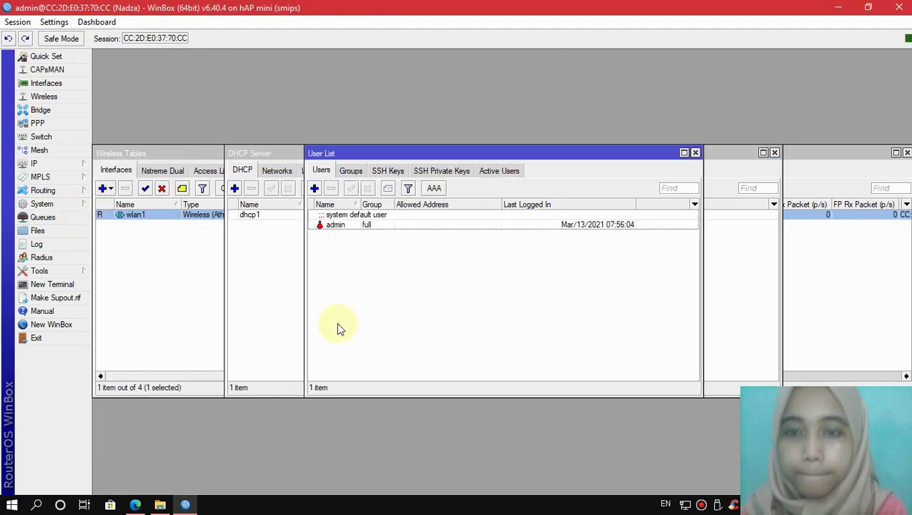
double_click(331, 226)
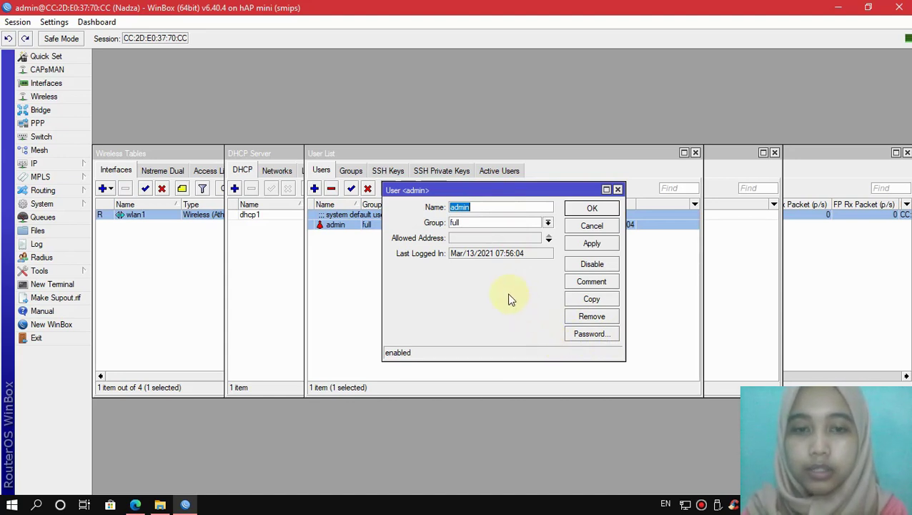
click(587, 244)
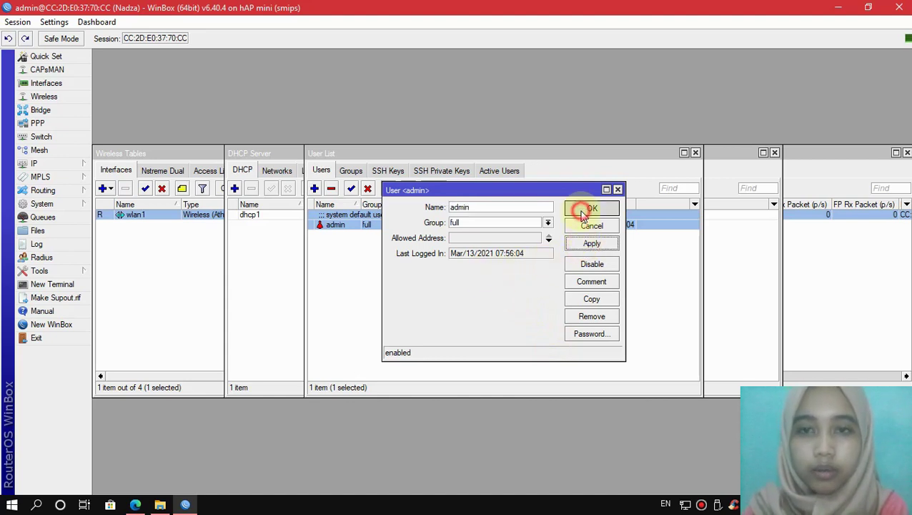
click(583, 209)
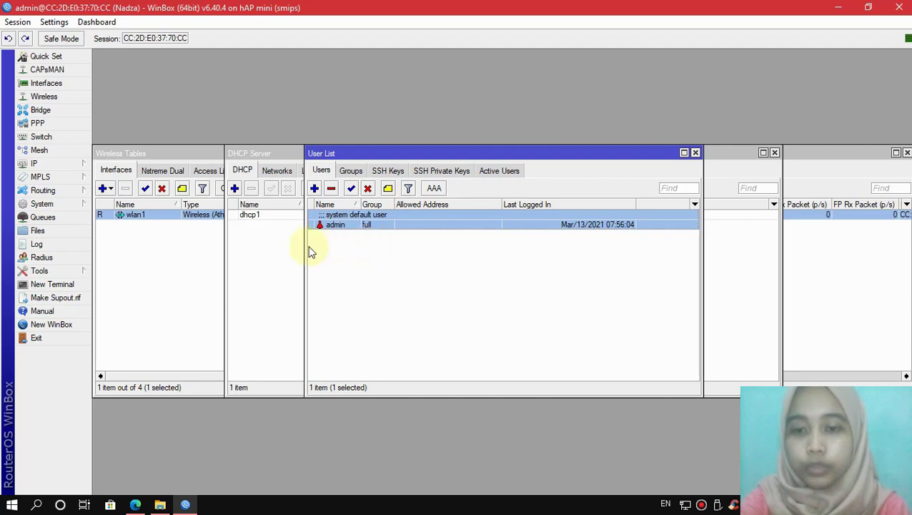
click(71, 204)
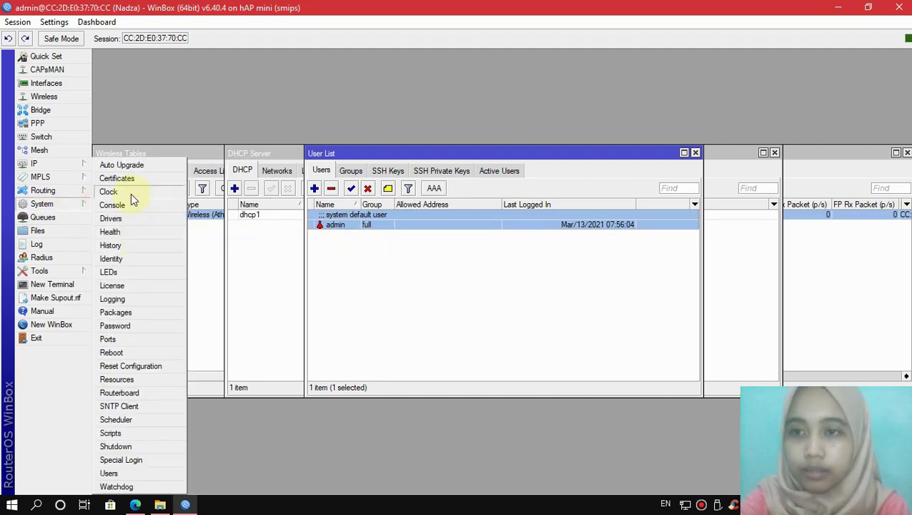
click(109, 192)
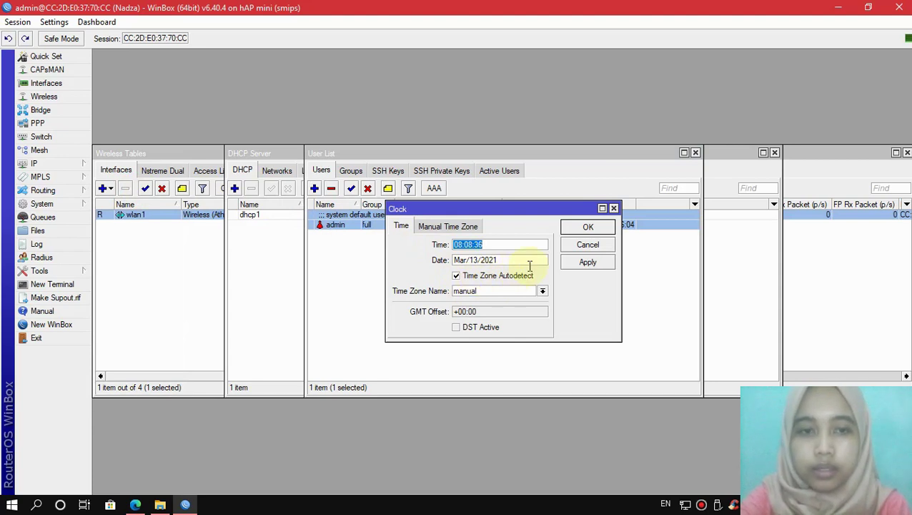
click(585, 263)
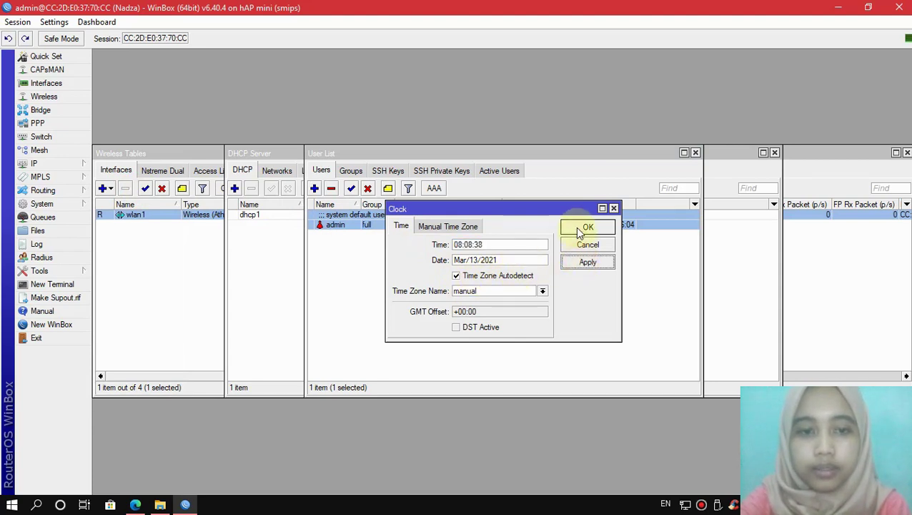
click(585, 228)
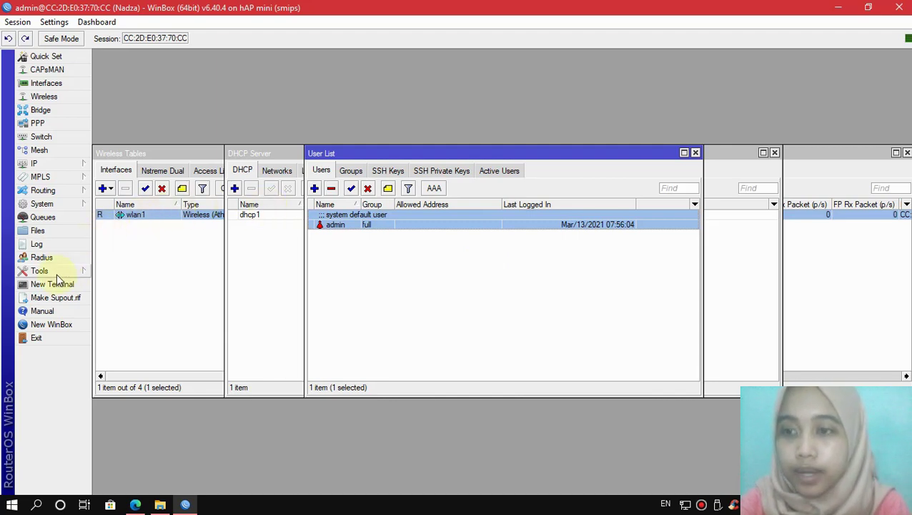
Step: Create a backup named after the user in Files, then select and copy it
click(41, 232)
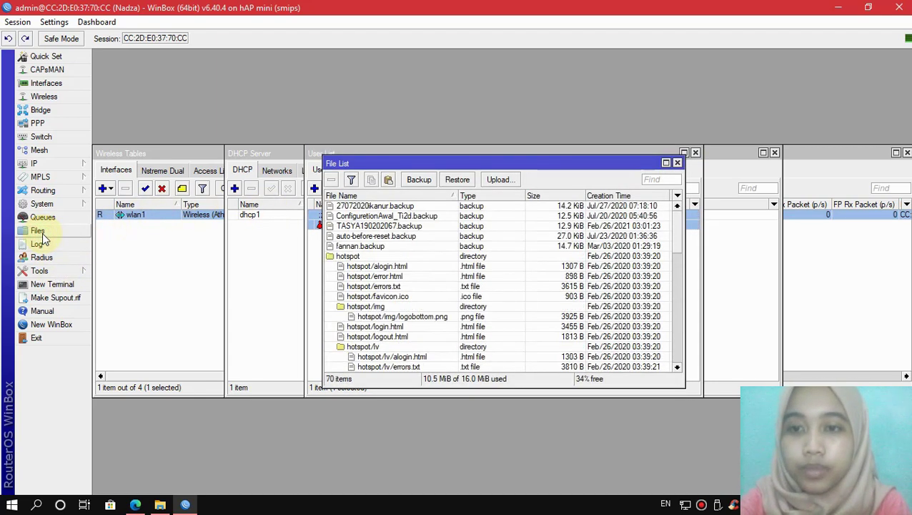
click(420, 180)
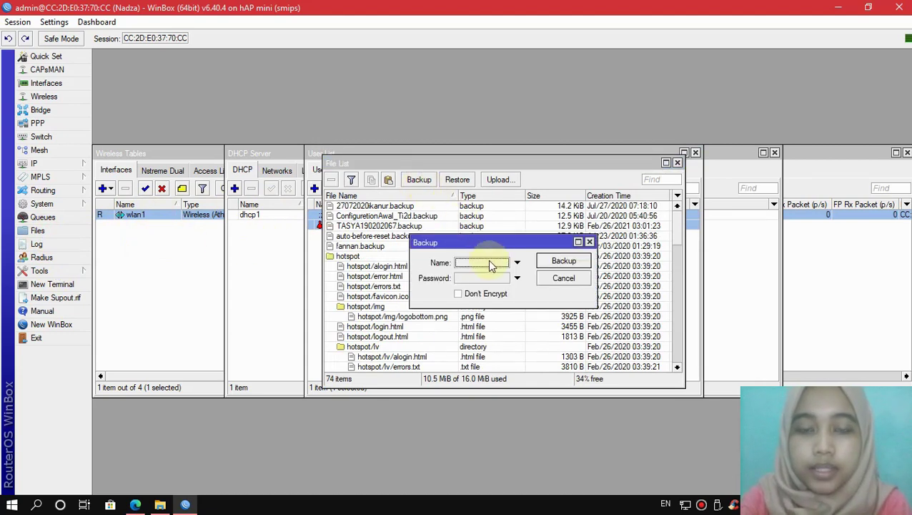
click(470, 265)
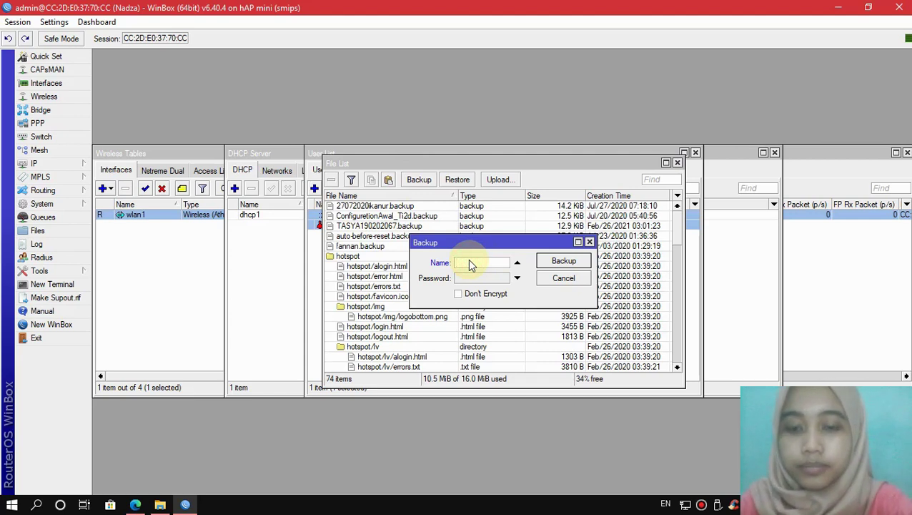
text(Nadza)
click(560, 262)
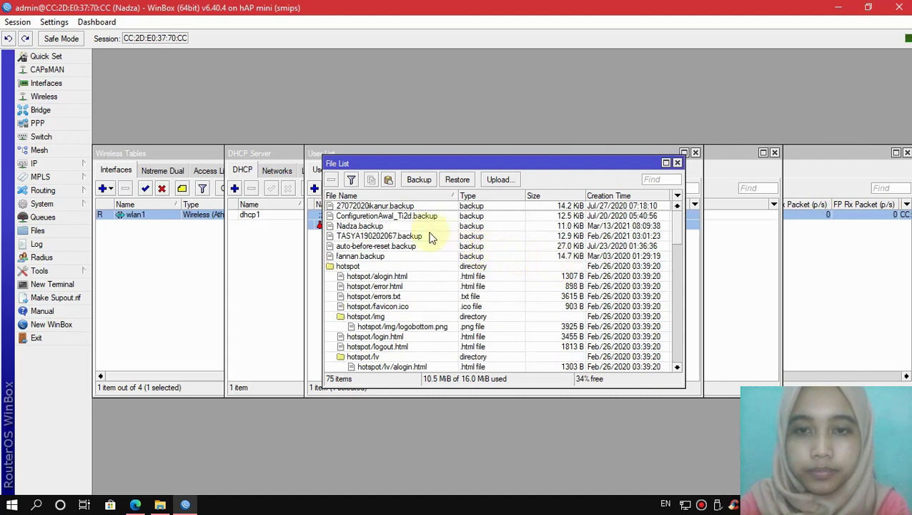
click(395, 226)
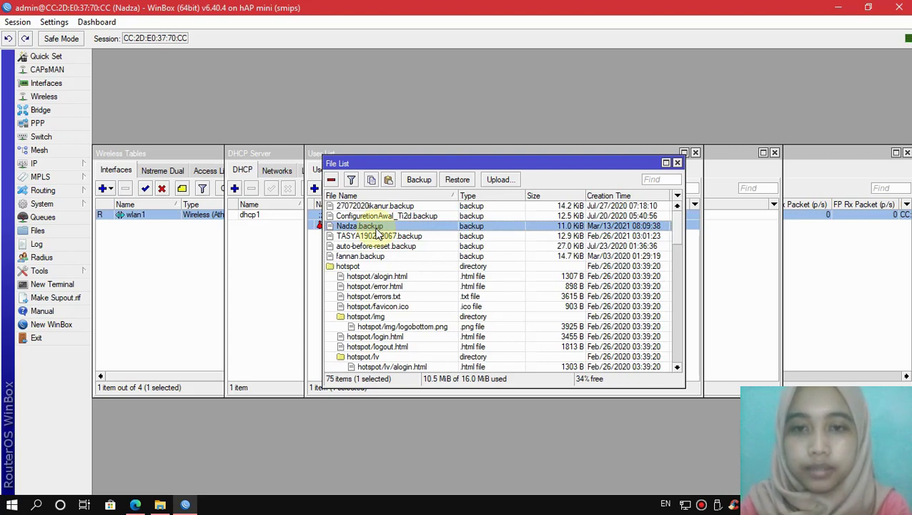
click(372, 179)
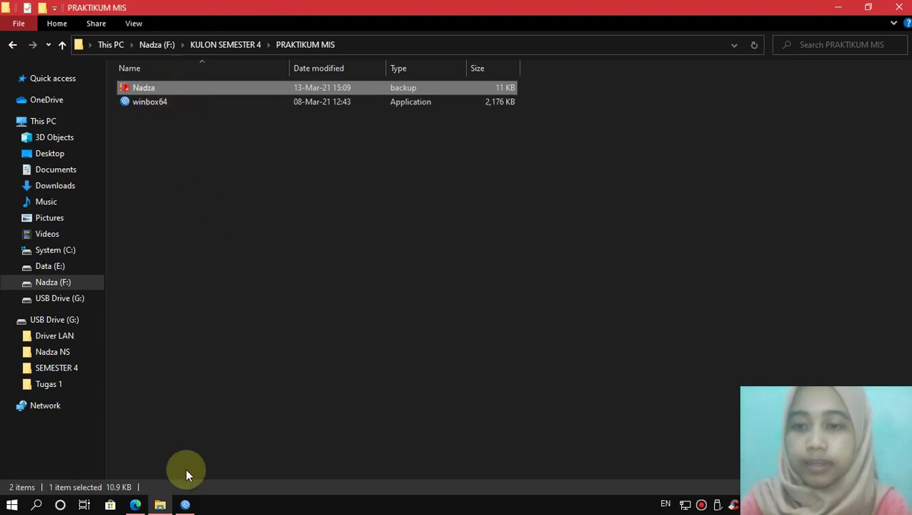
Step: Switch back to WinBox from the taskbar
click(185, 505)
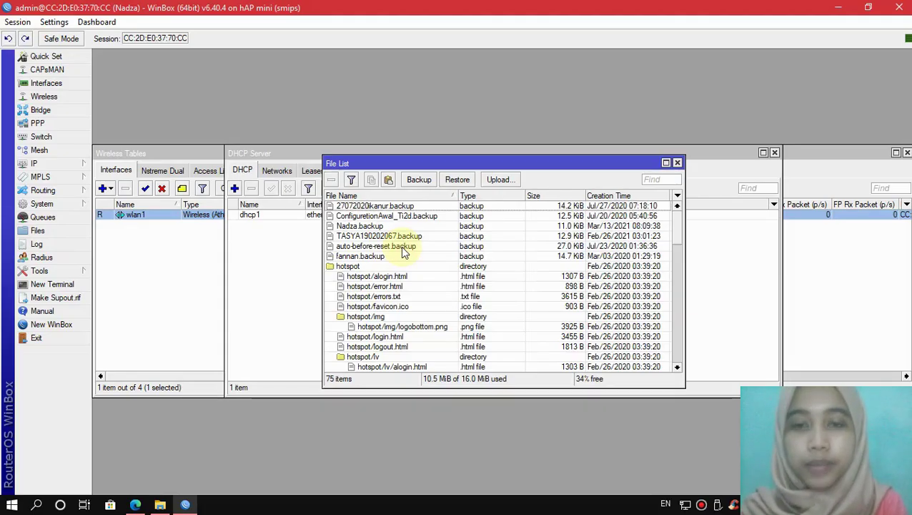
Step: Close the File List and DHCP Server windows and confirm System > Shutdown
click(677, 163)
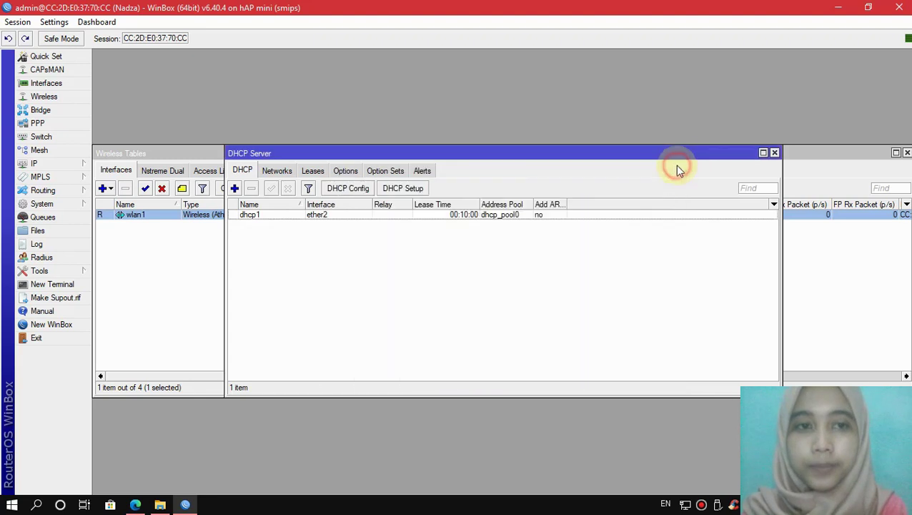
click(774, 152)
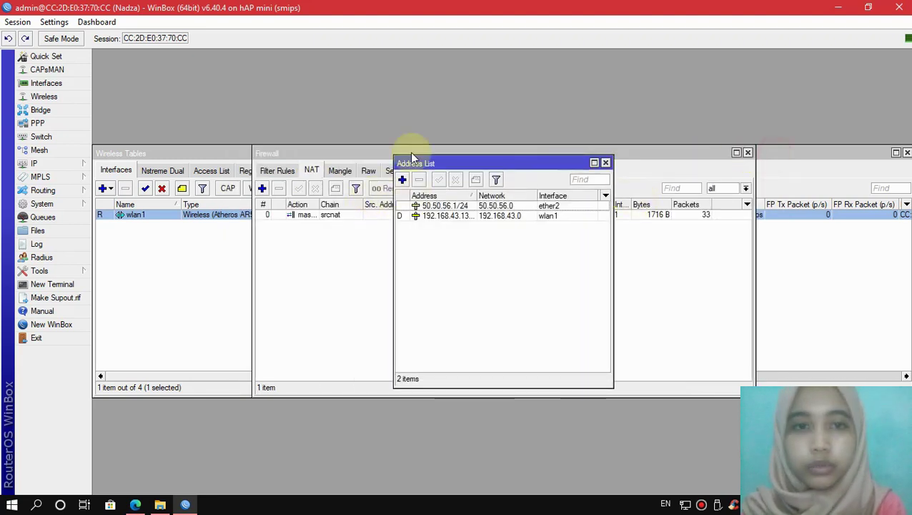
click(51, 204)
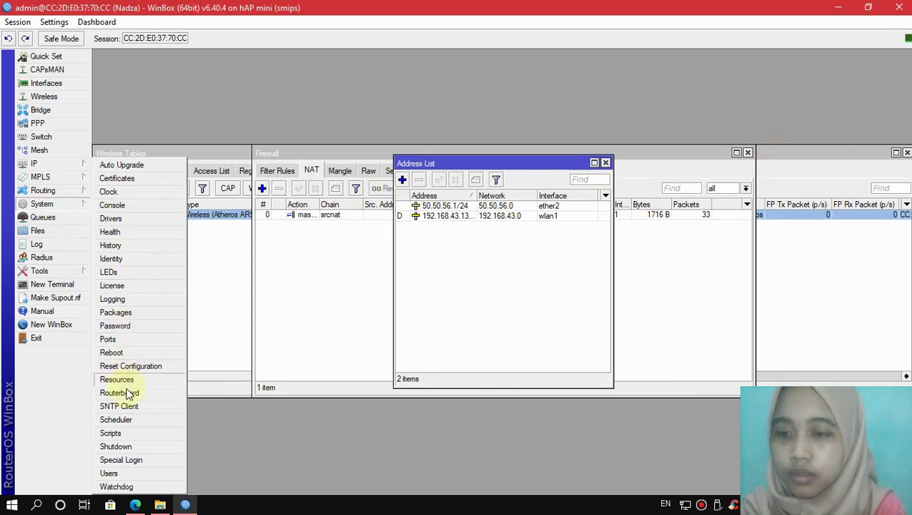
click(122, 445)
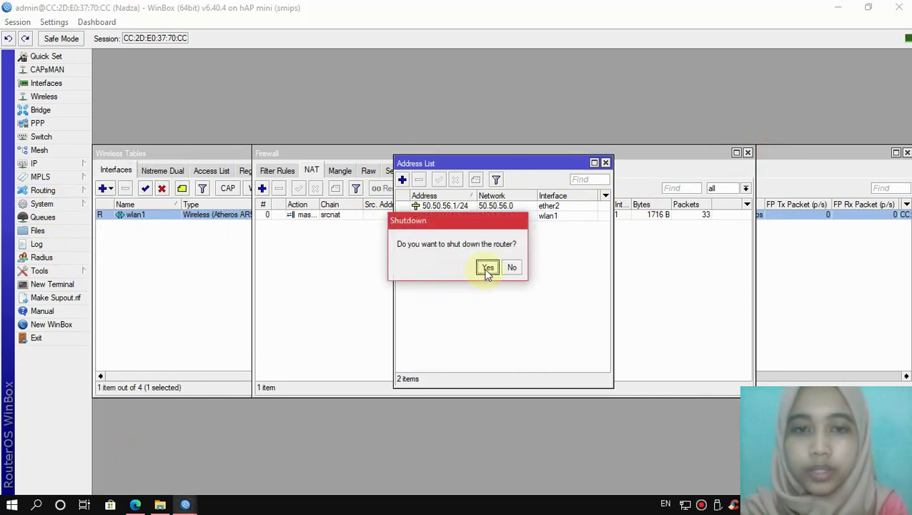
click(486, 269)
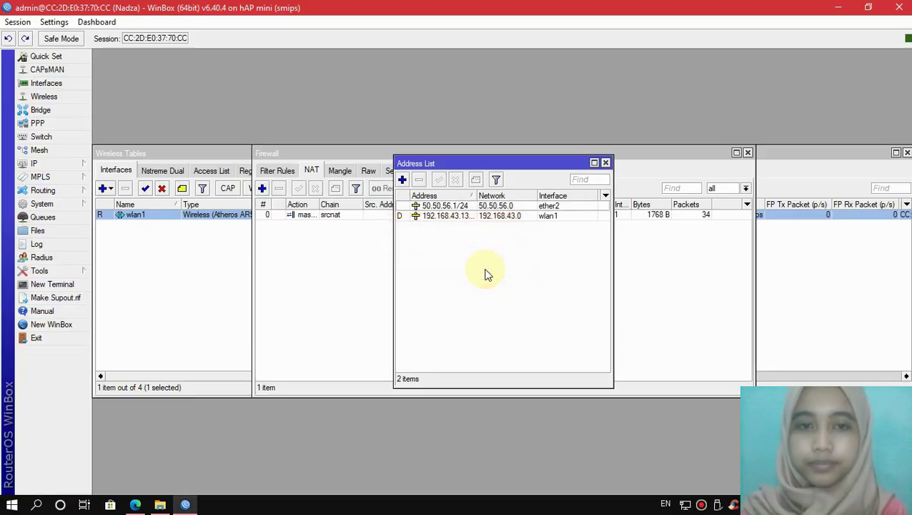